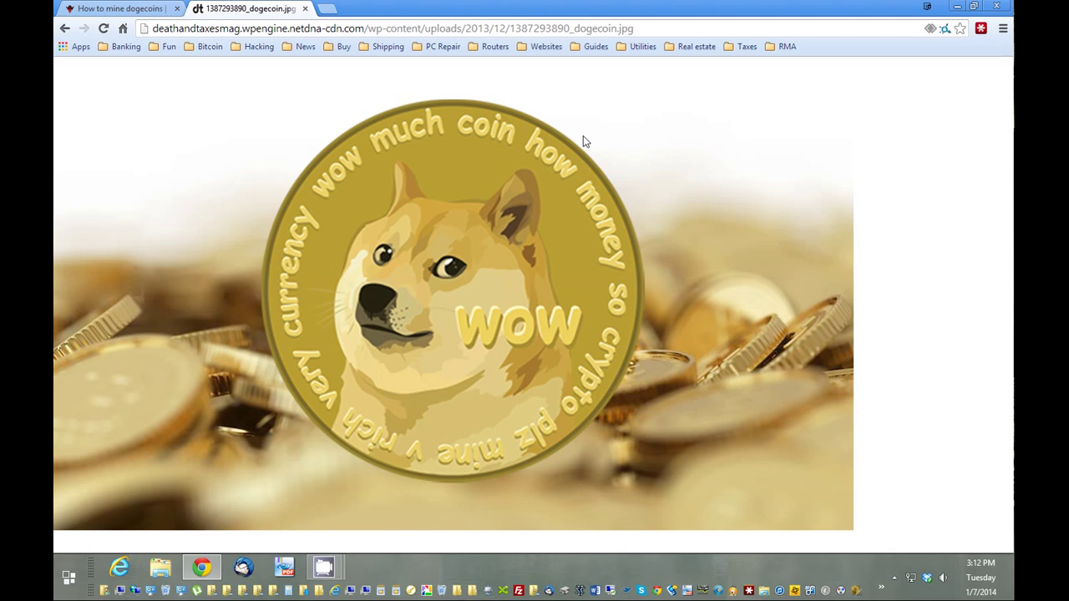
Switch to the article on how to mine dogecoins and look over its introduction.
left_click(143, 13)
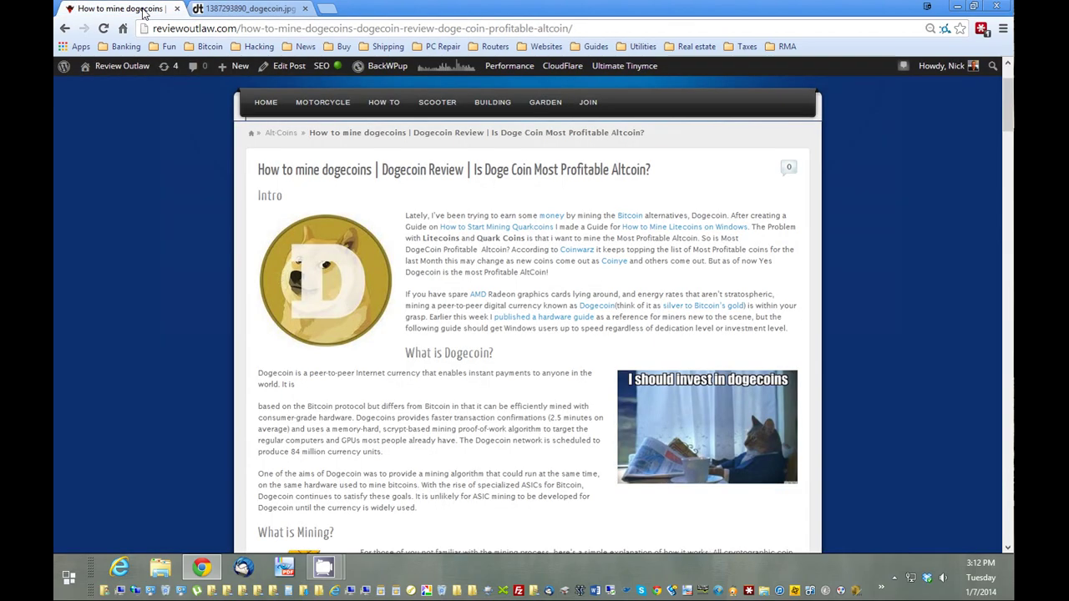
scroll(919, 258, "down", 2)
scroll(918, 258, "up", 3)
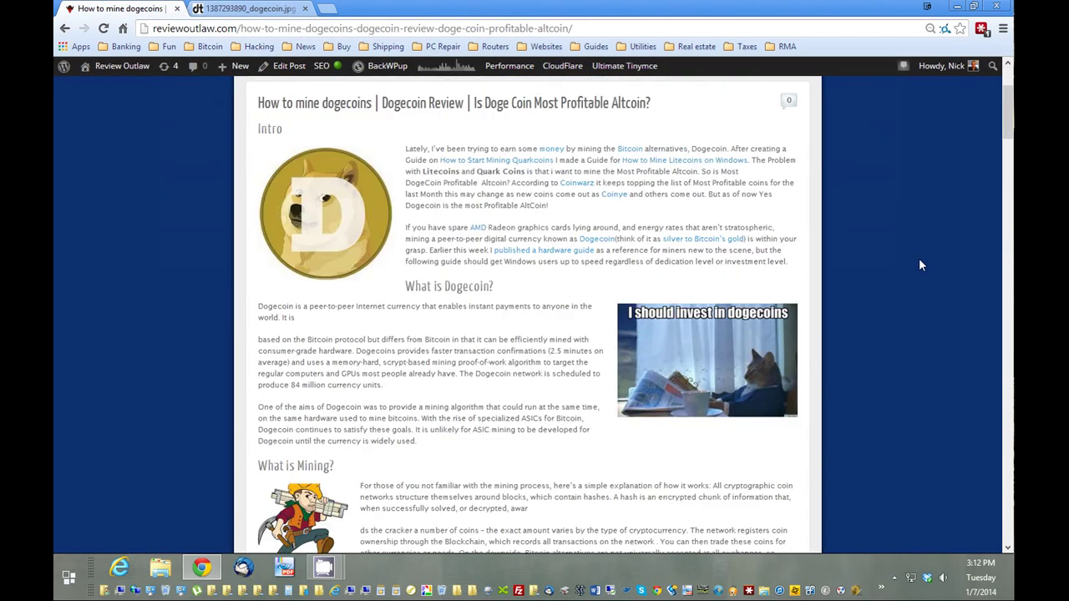
scroll(517, 144, "down", 1)
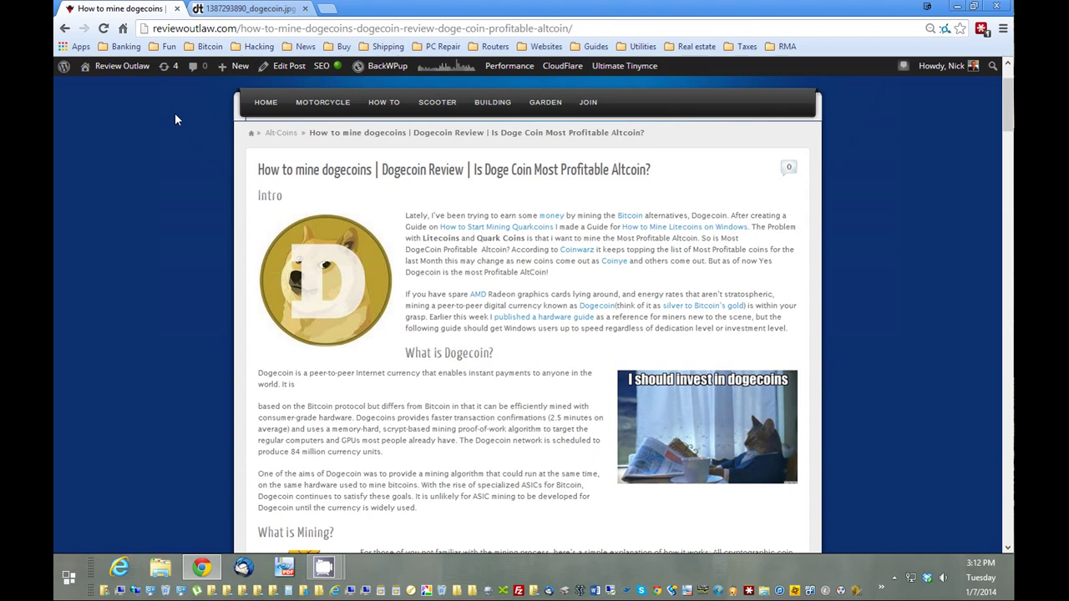
Visit the Review Outlaw home page and return to the dogecoin mining article.
left_click(283, 173)
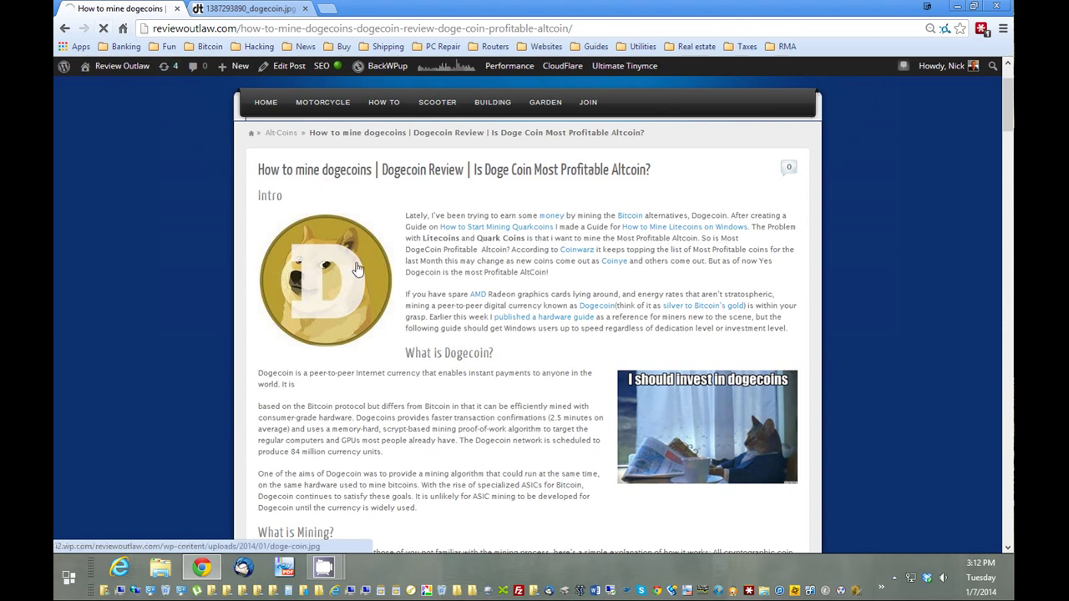
key("alt+Left")
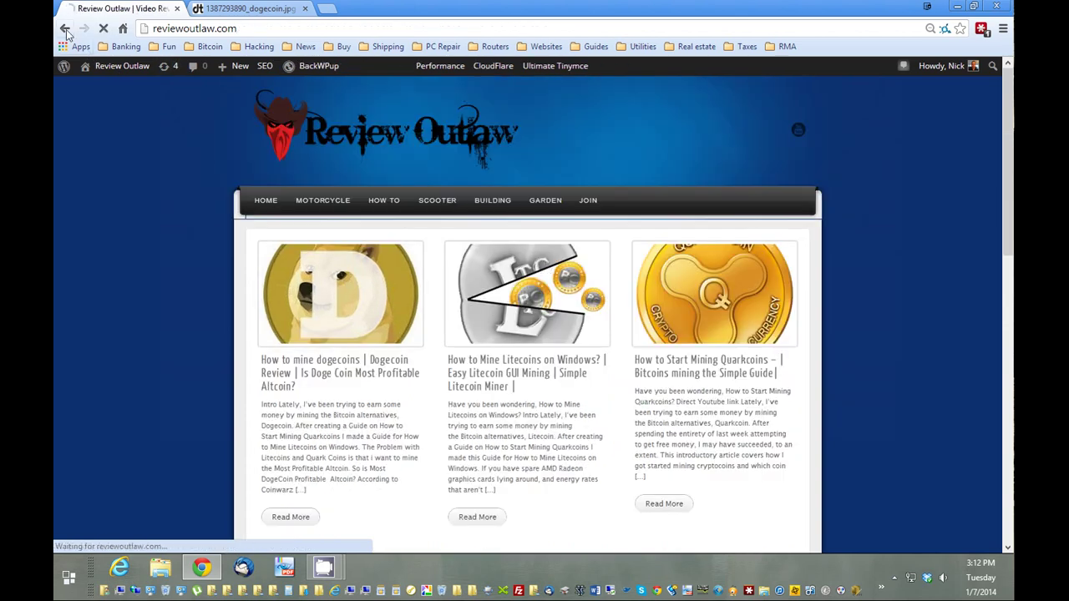
left_click(65, 29)
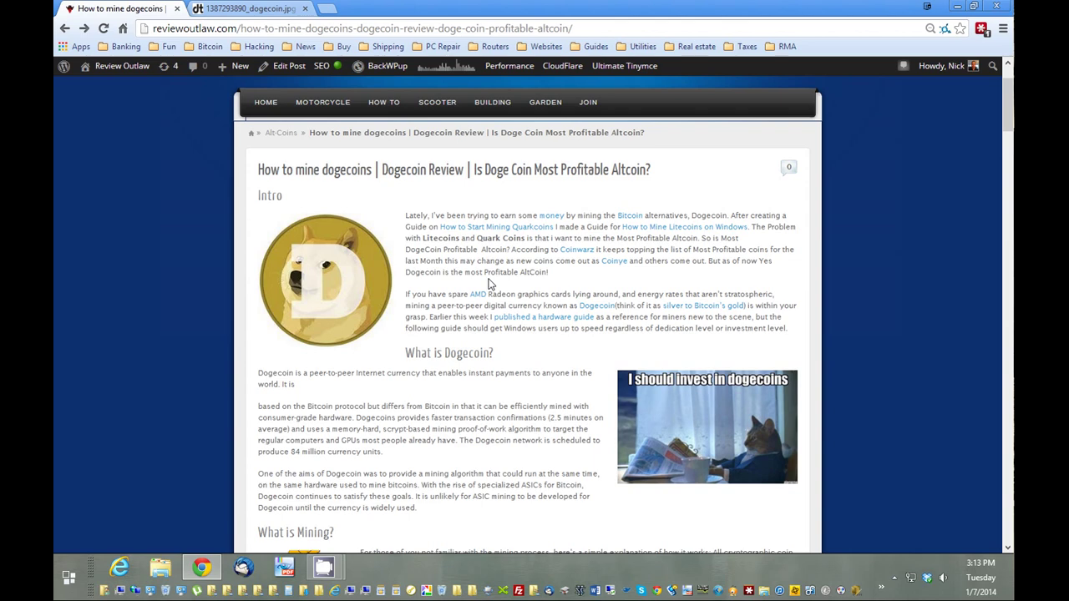
Open the article's Coinwarz link in a new tab and compare Dogecoin's daily revenue and profit with the other listed coins.
middle_click(580, 250)
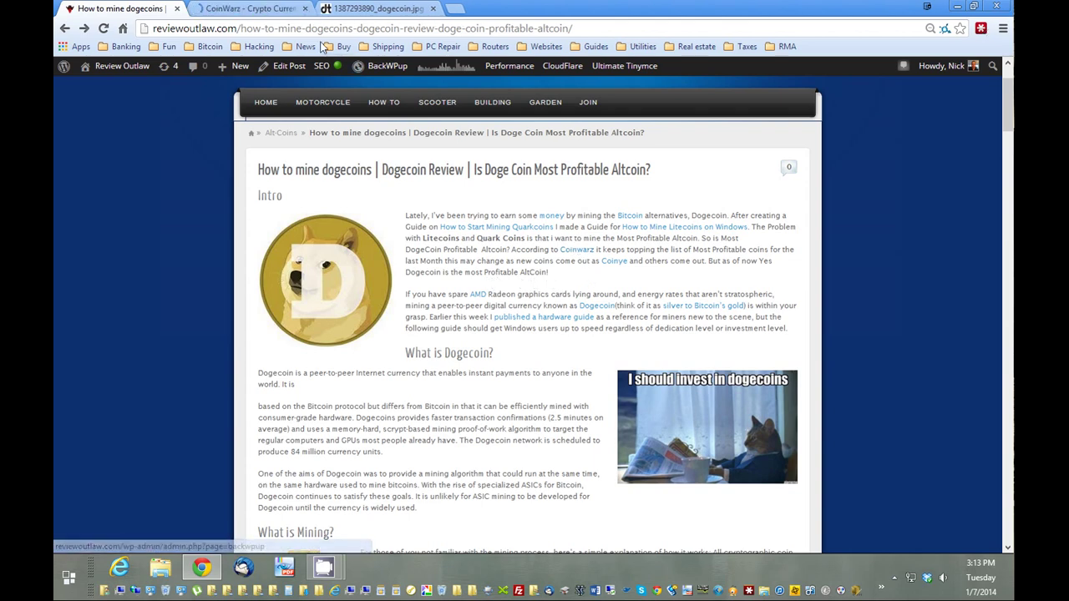
left_click(250, 9)
scroll(521, 268, "down", 2)
scroll(521, 268, "down", 4)
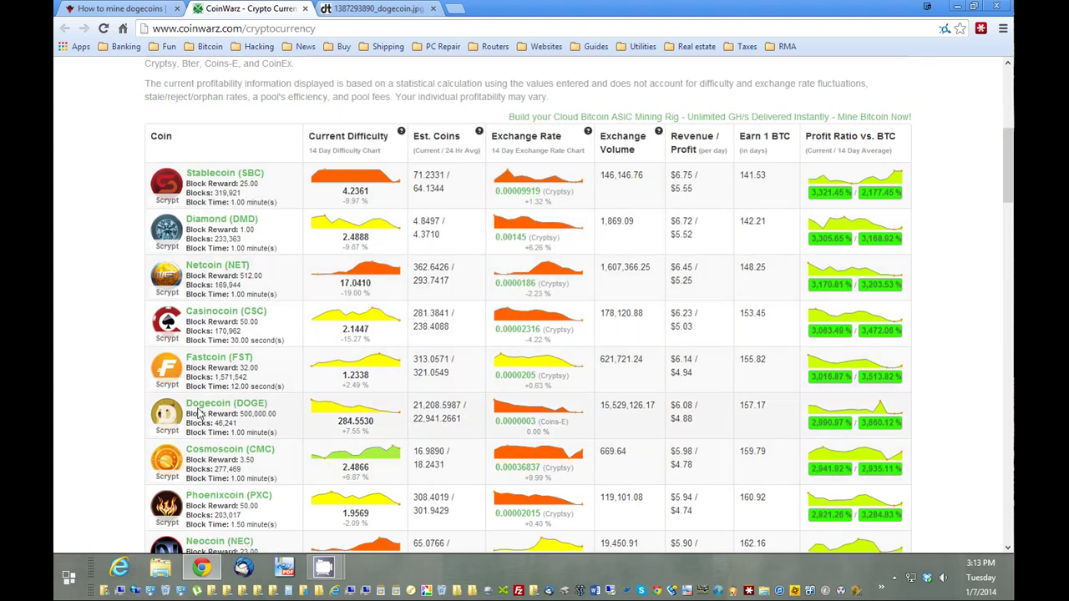
left_click_drag(248, 431, 215, 423)
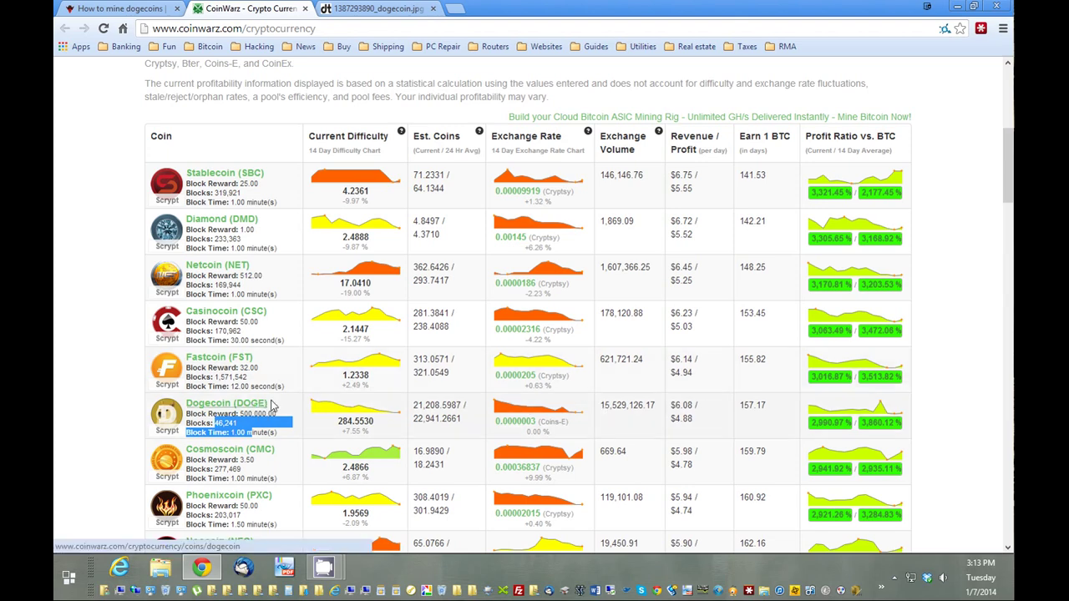
triple_click(684, 413)
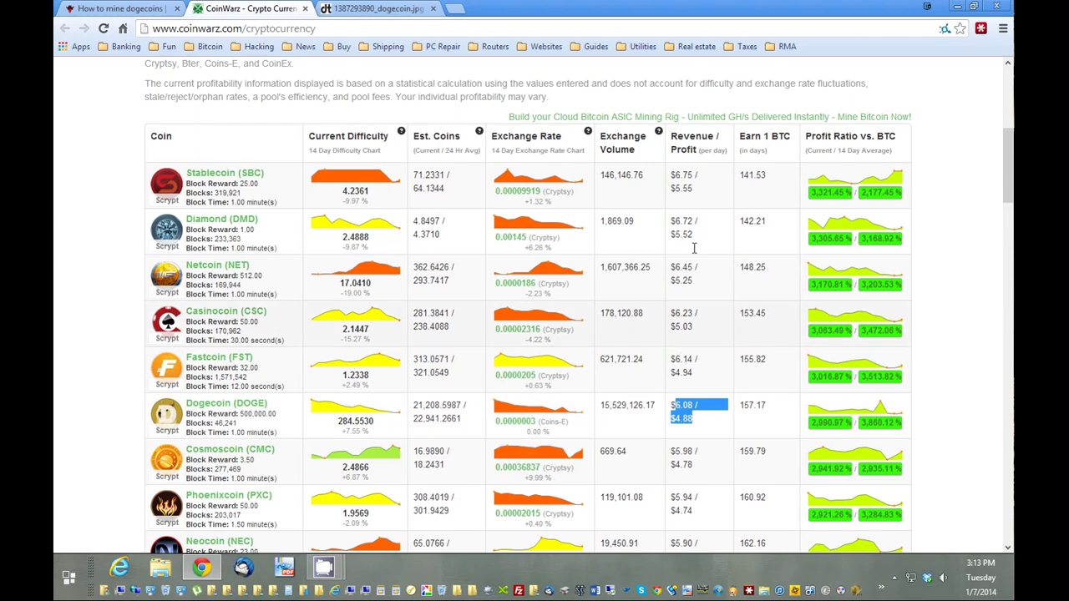
scroll(318, 331, "down", 4)
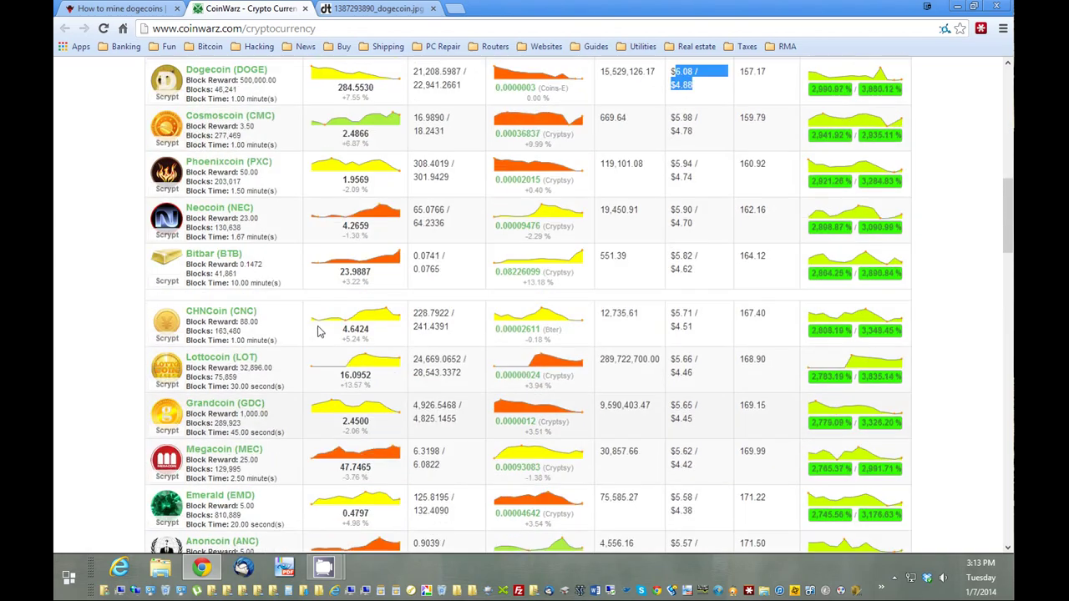
scroll(317, 331, "up", 3)
Return to the dogecoin article and read from the mining explanation and hardware requirements to the wallet download instructions.
left_click(129, 8)
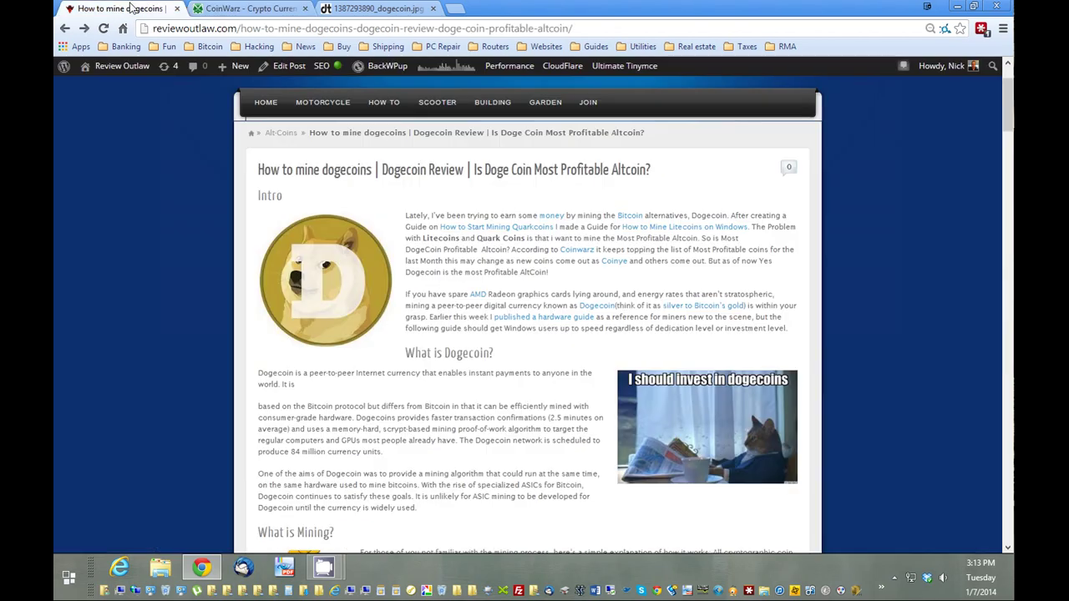
scroll(698, 302, "down", 3)
scroll(698, 303, "down", 1)
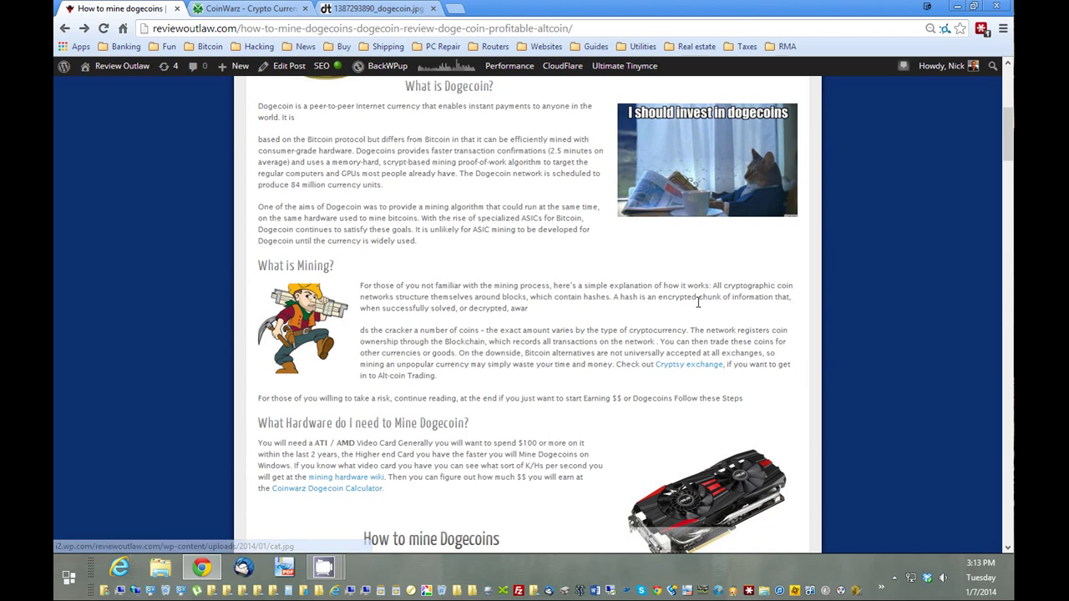
scroll(698, 302, "down", 2)
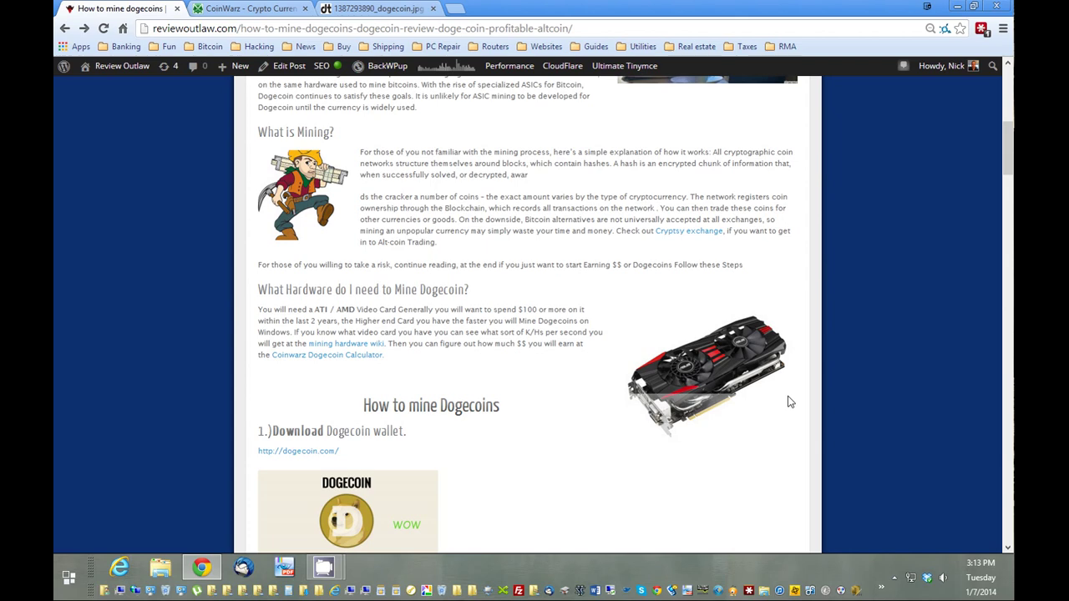
scroll(707, 386, "down", 1)
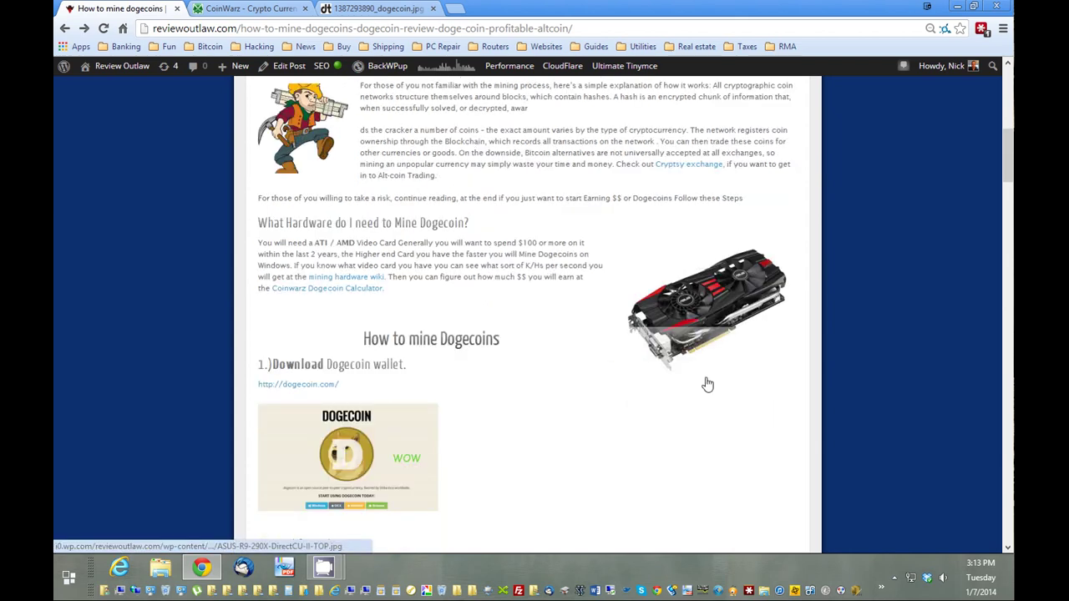
scroll(707, 384, "down", 2)
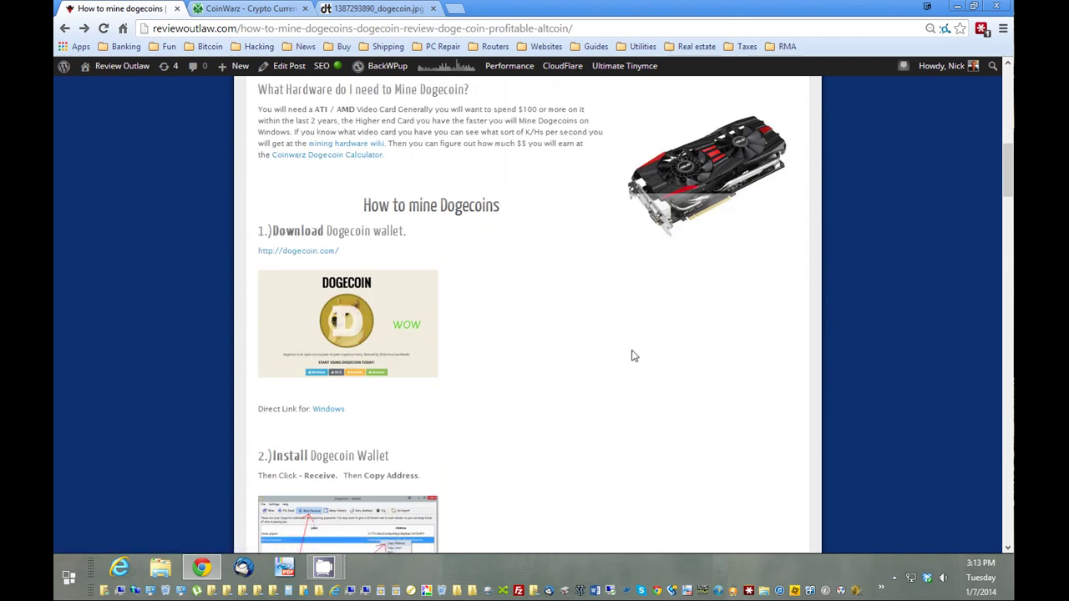
Open the article's dogecoin.com link in a new tab, check the Windows wallet download, and return to the article.
middle_click(310, 255)
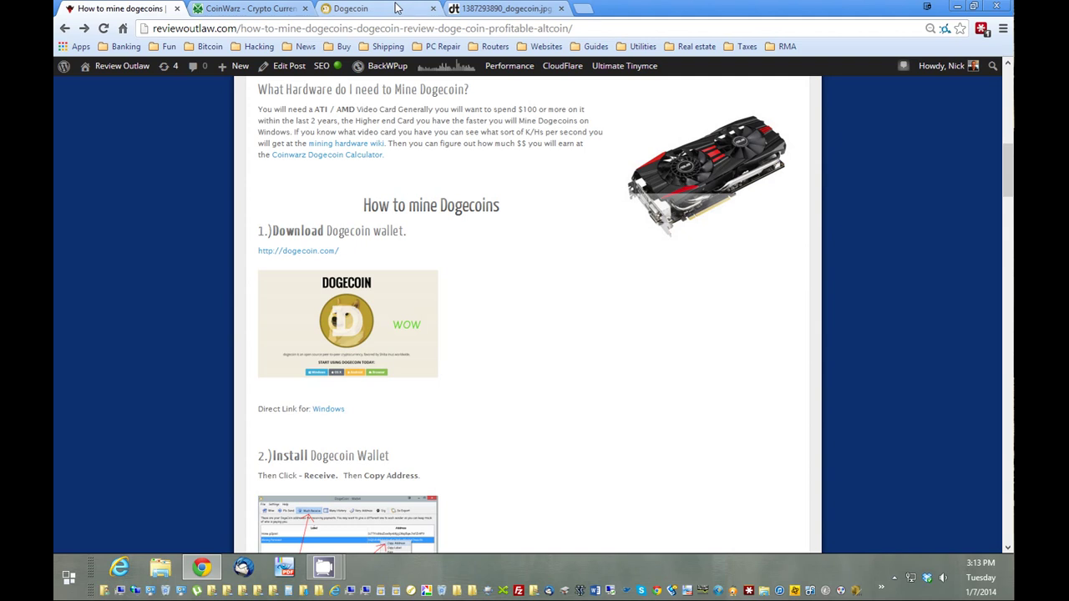
left_click(399, 10)
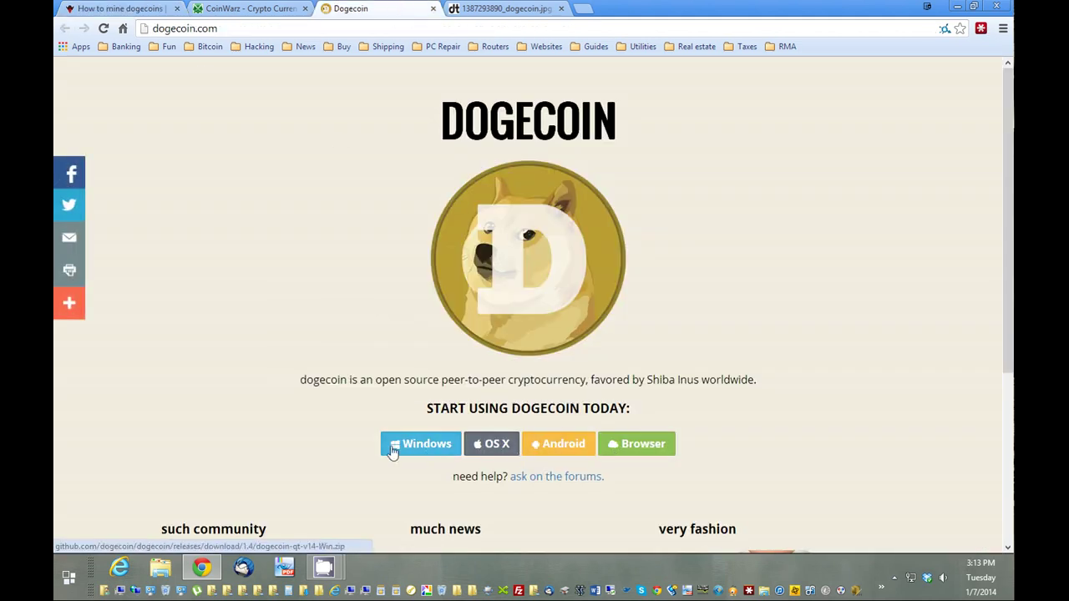
left_click(129, 10)
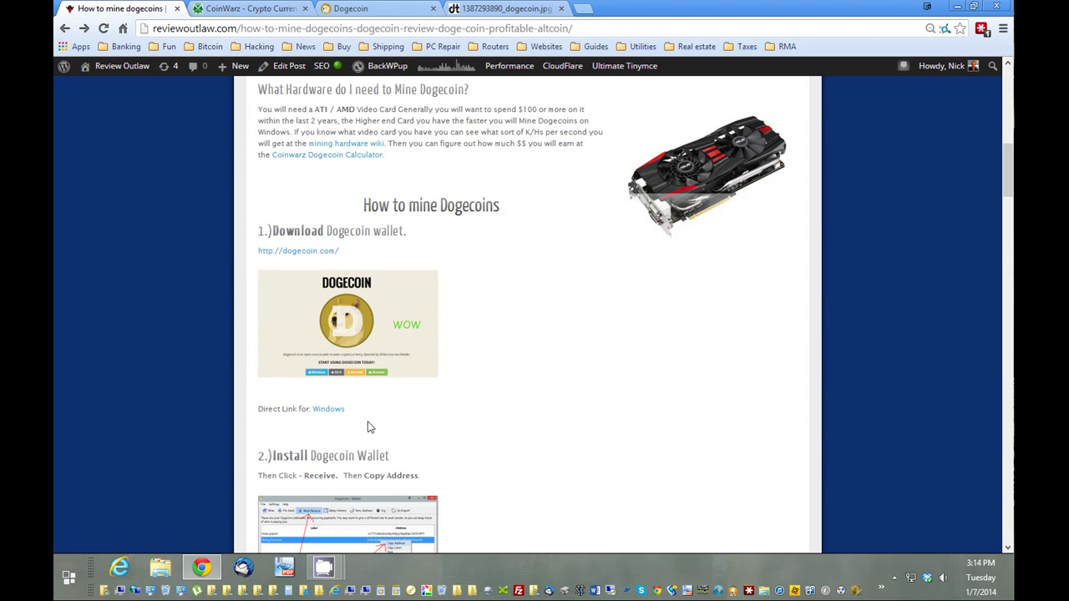
Go to the article's wallet installation instructions and bring up the DogeCoin wallet window already running in the background.
scroll(334, 414, "down", 2)
scroll(510, 308, "down", 3)
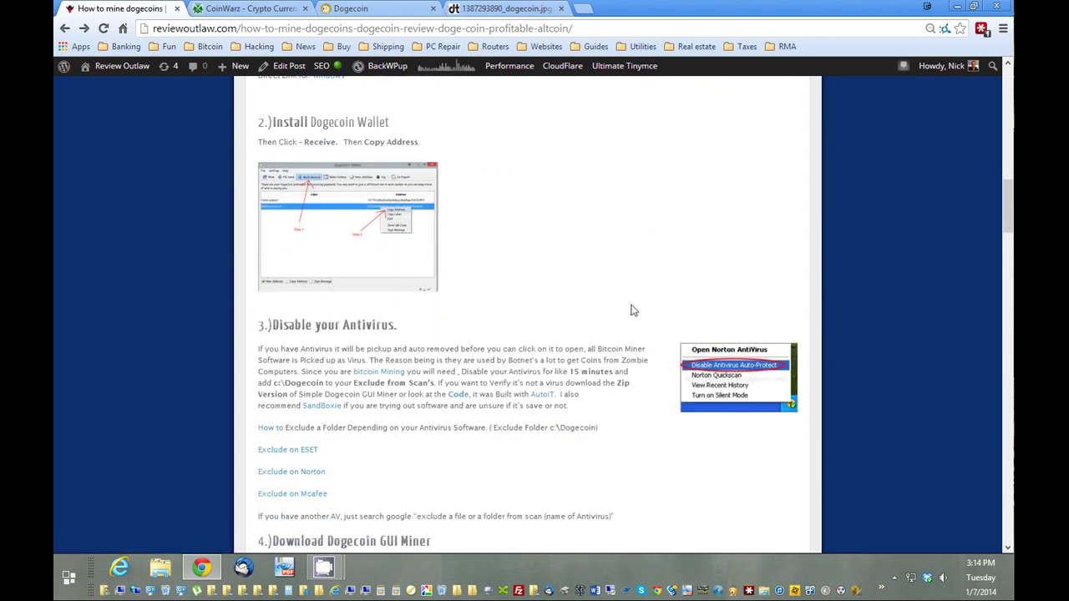
left_click(894, 578)
left_click(904, 501)
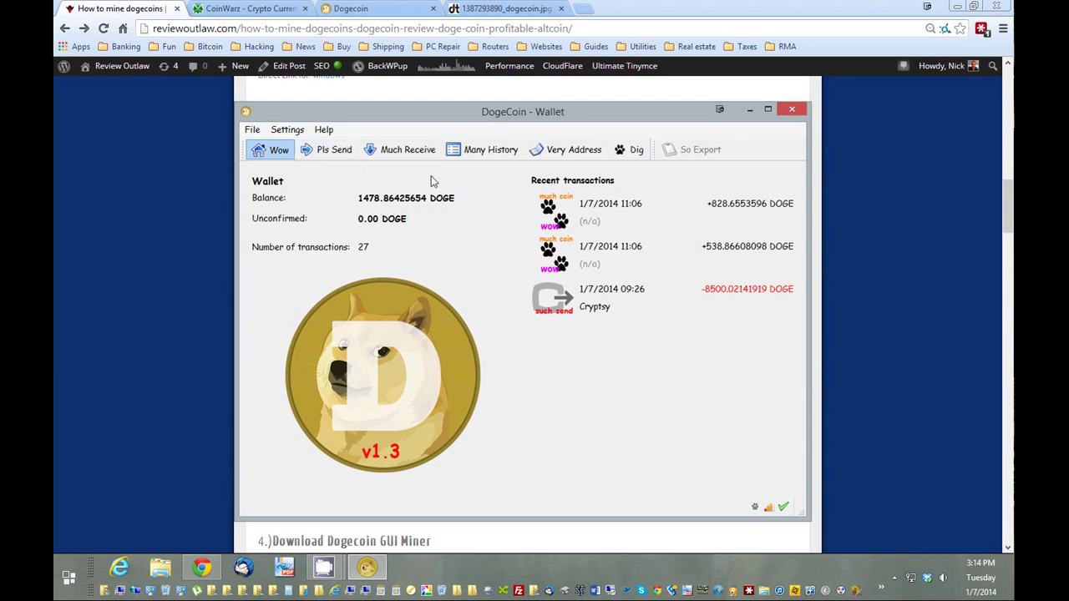
left_click_drag(543, 113, 532, 104)
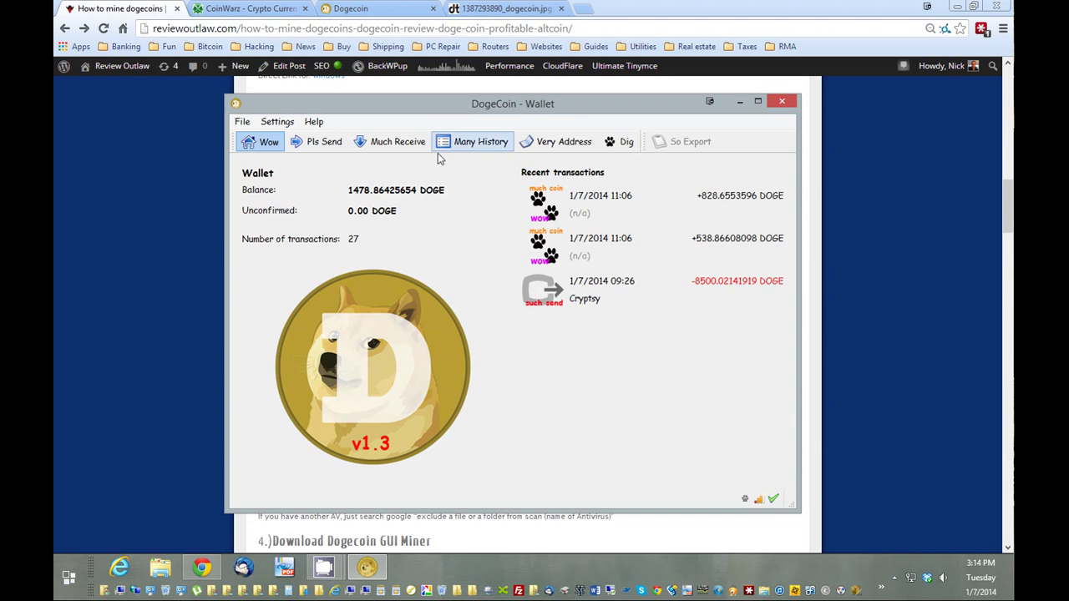
Copy the receiving address labelled Dontations from the wallet and minimize the wallet window.
left_click(424, 143)
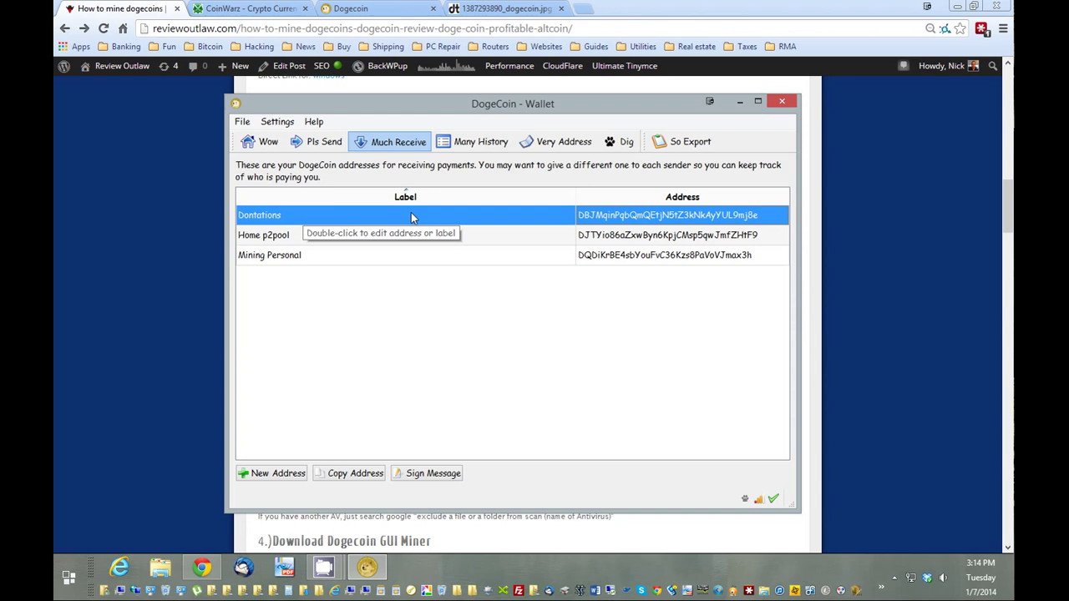
right_click(647, 222)
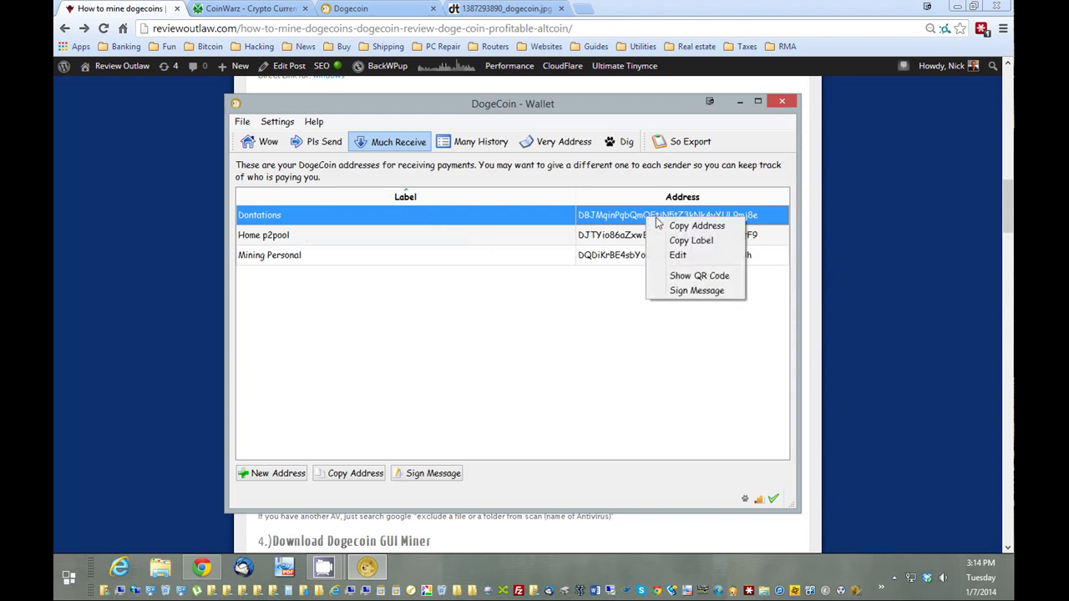
left_click(698, 227)
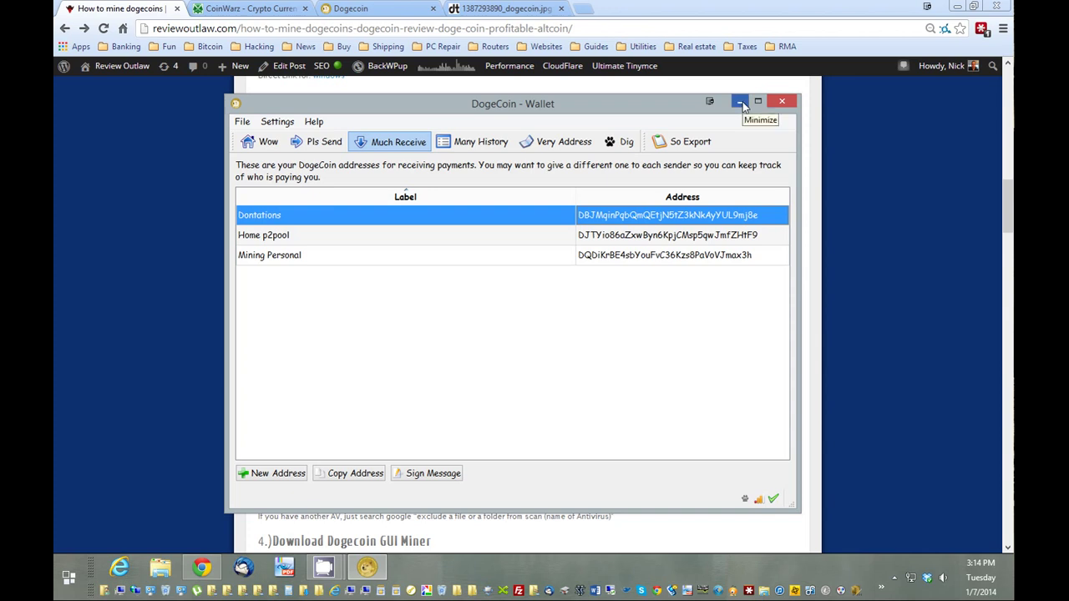
left_click(740, 102)
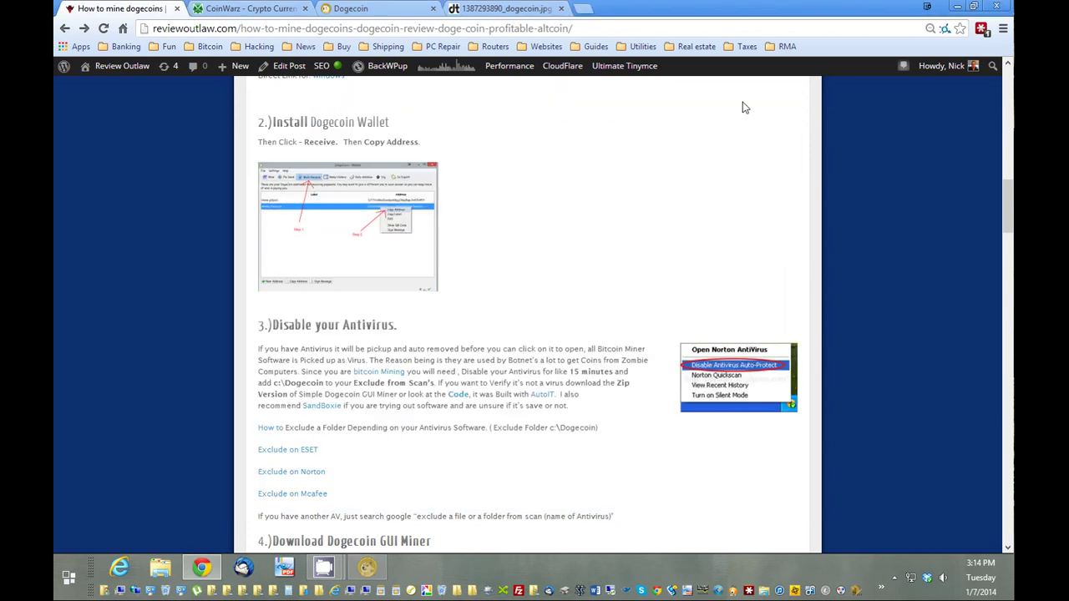
Disable Norton AntiVirus Auto-Protect for 15 minutes, as described in the article's third instruction.
scroll(701, 185, "down", 1)
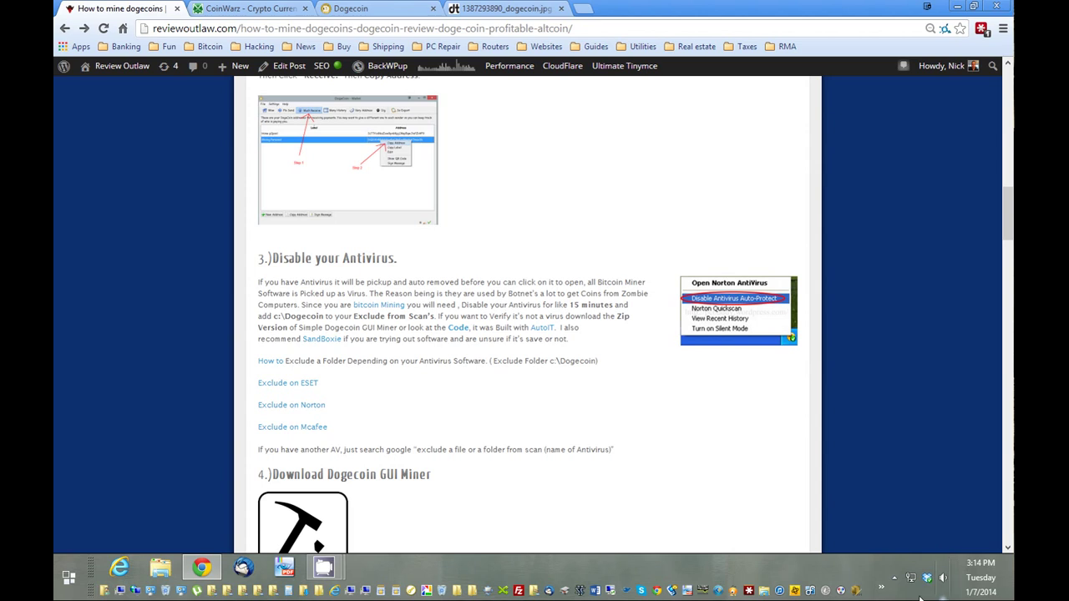
left_click(901, 576)
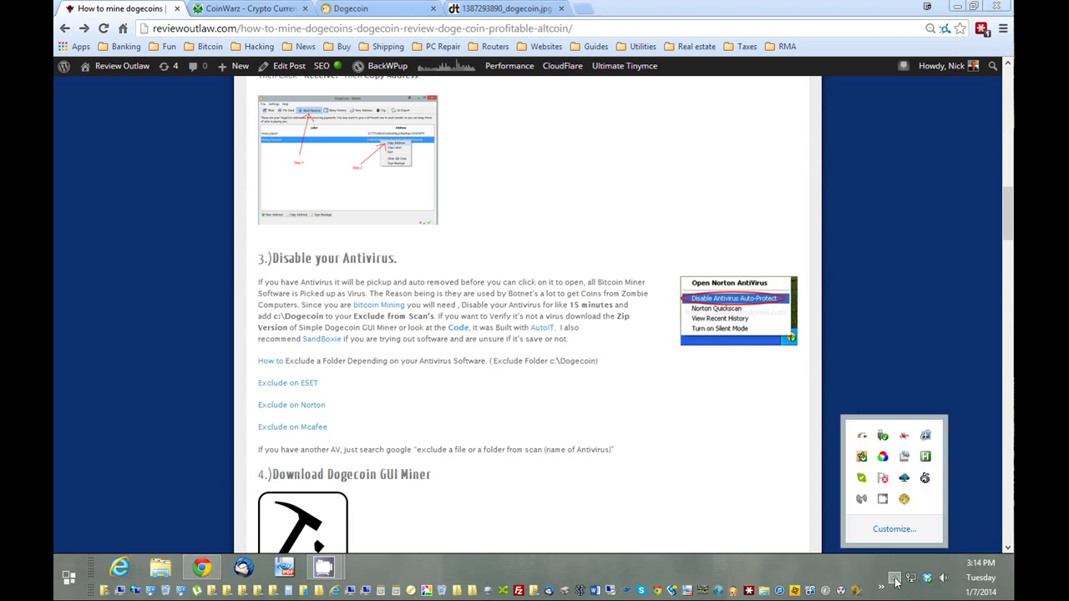
right_click(862, 458)
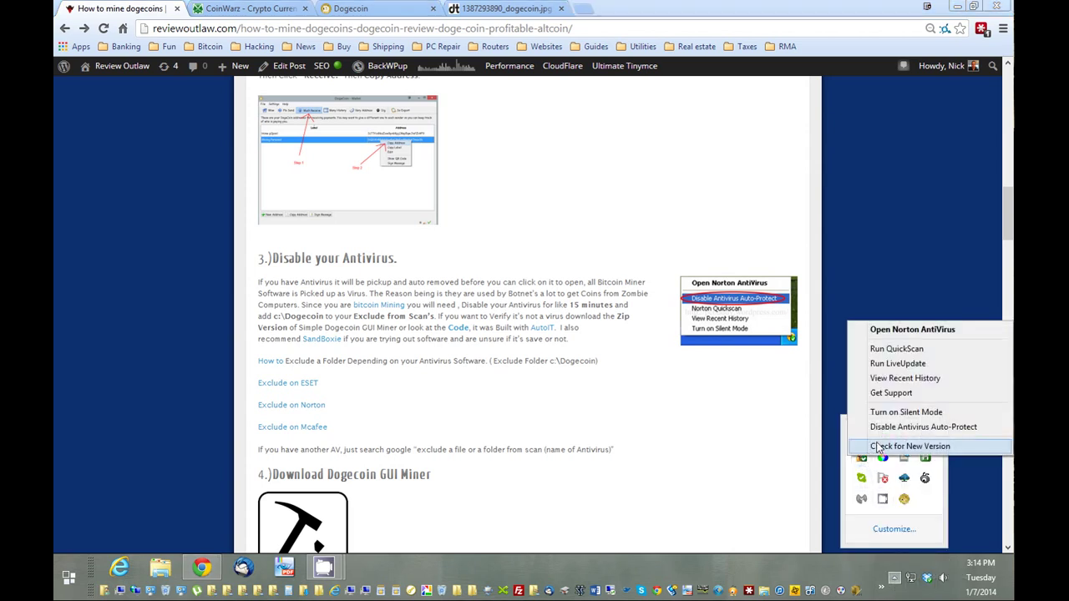
left_click(922, 426)
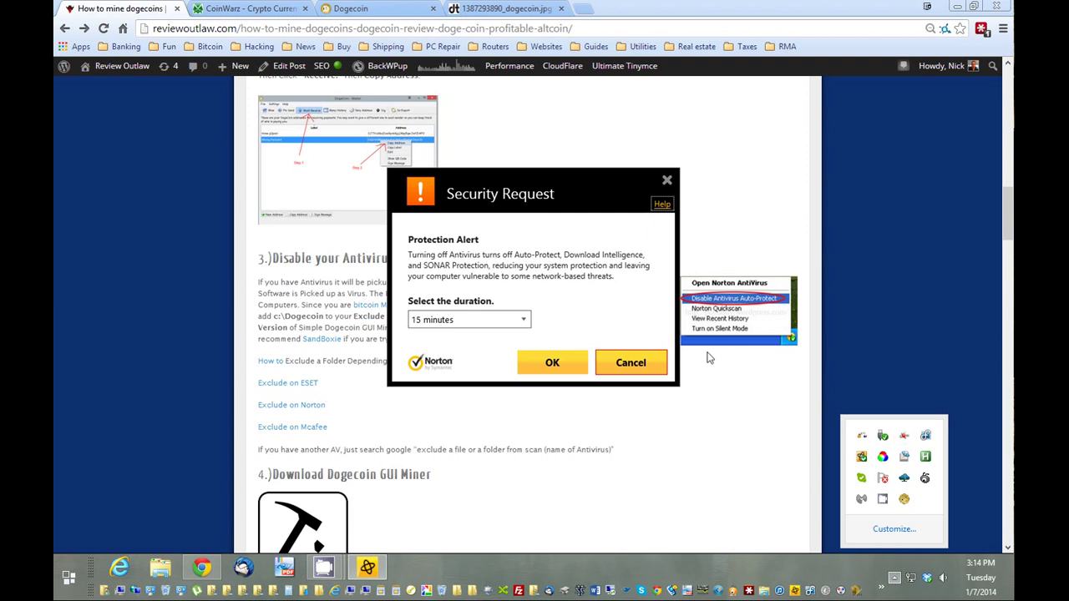
left_click(551, 367)
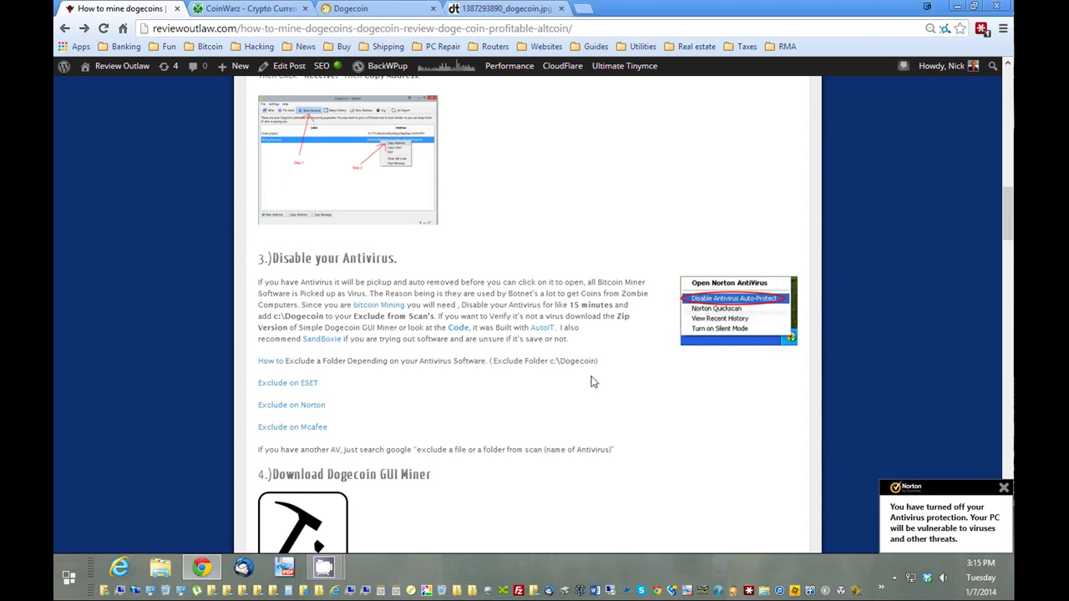
Download the EXE version of Dogecoin GUI Miner from the article and keep the flagged file D 1.0.exe.
scroll(591, 378, "down", 1)
scroll(592, 379, "down", 2)
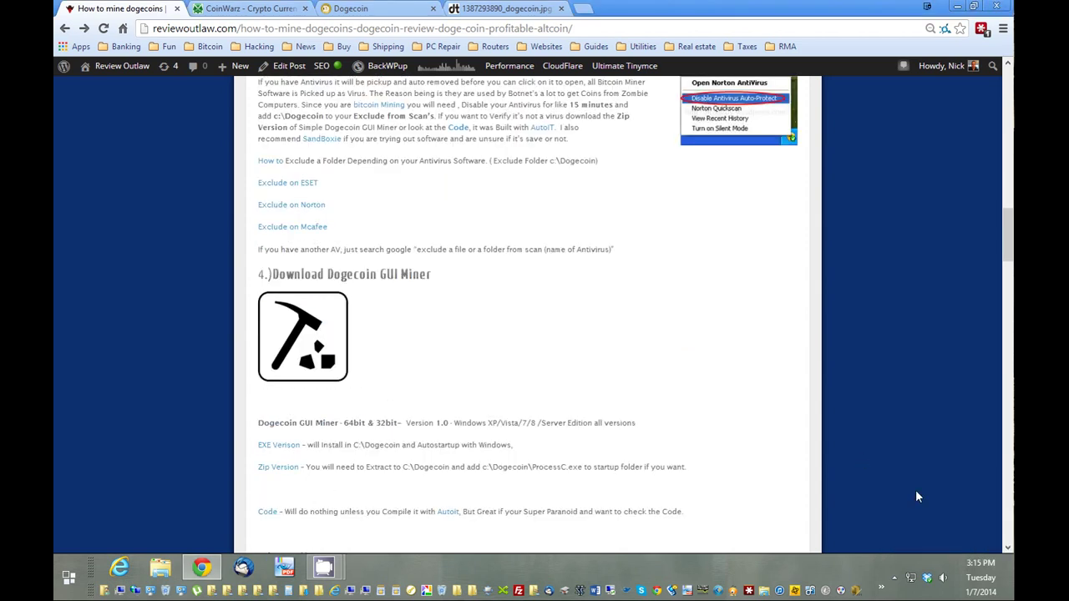
scroll(787, 429, "down", 2)
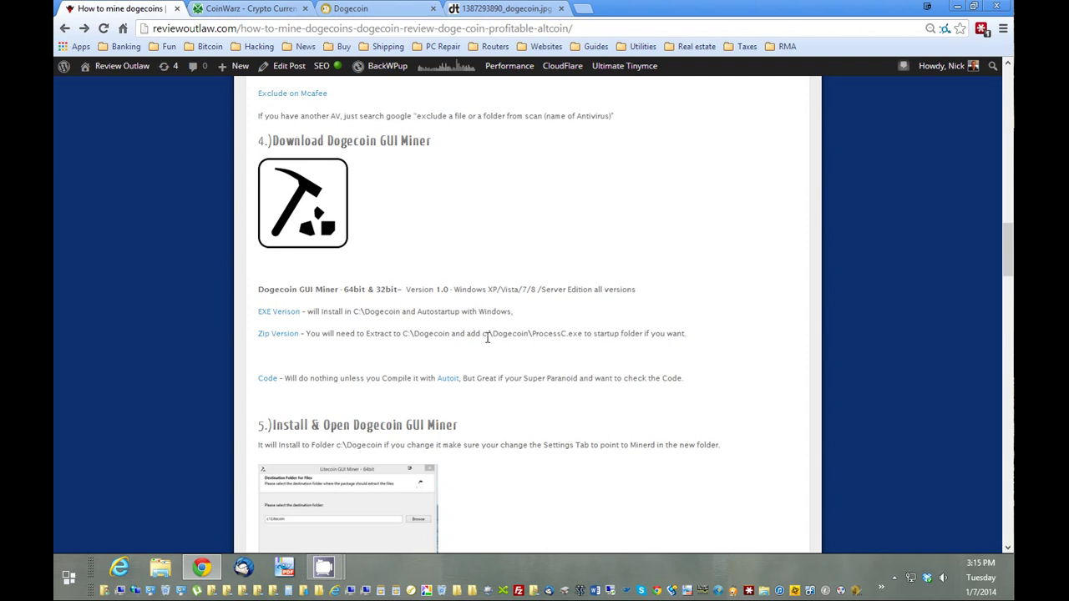
left_click_drag(482, 333, 585, 334)
left_click(448, 332)
left_click(288, 317)
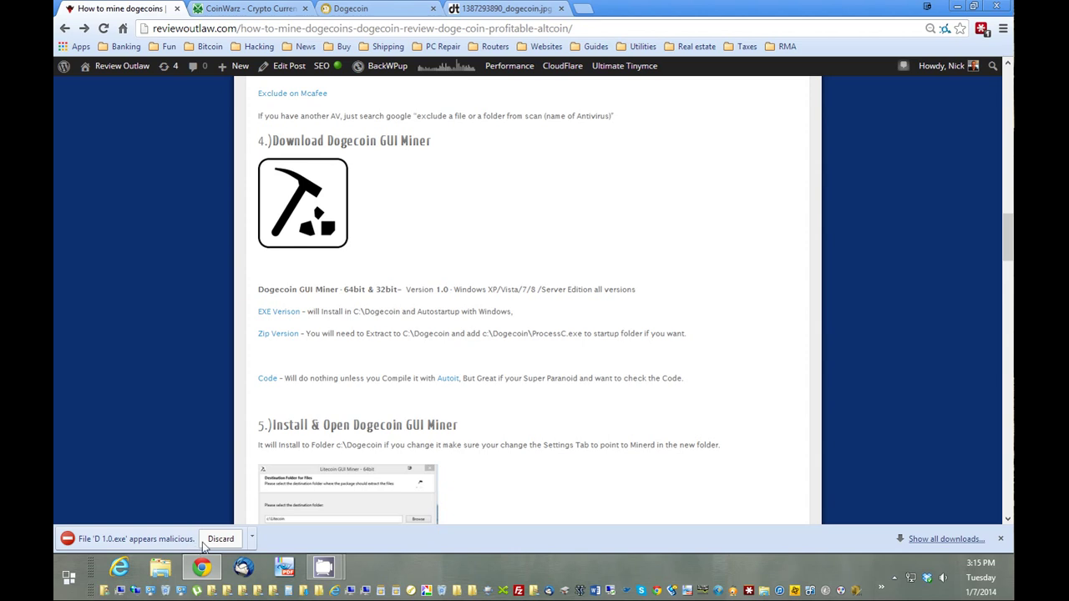
left_click(252, 538)
left_click(293, 501)
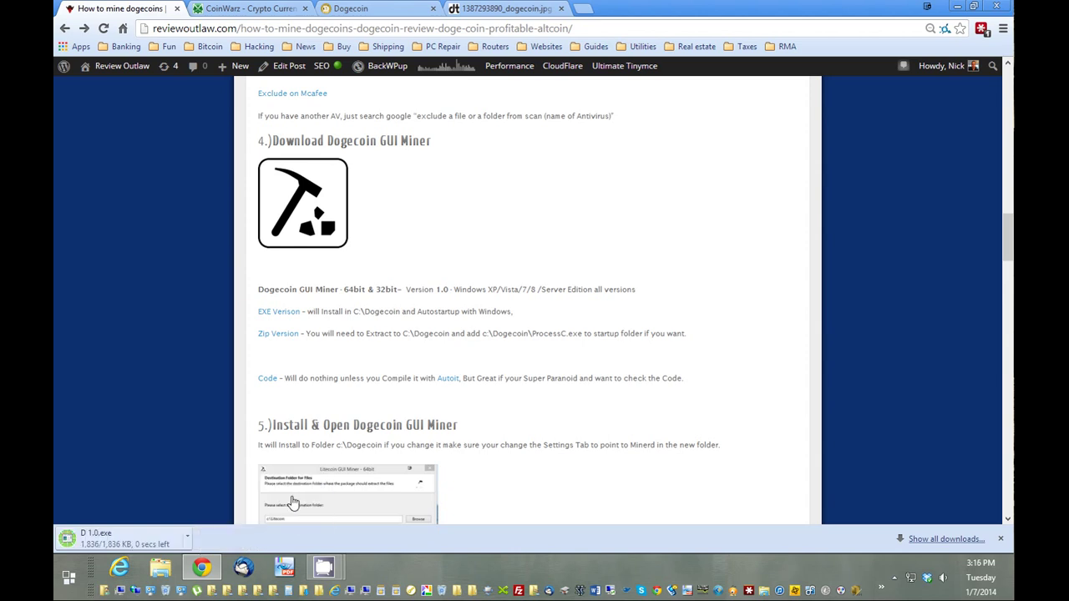
Run the downloaded D 1.0.exe despite the SmartScreen block and install the miner to c:\Dogecoin.
left_click(188, 540)
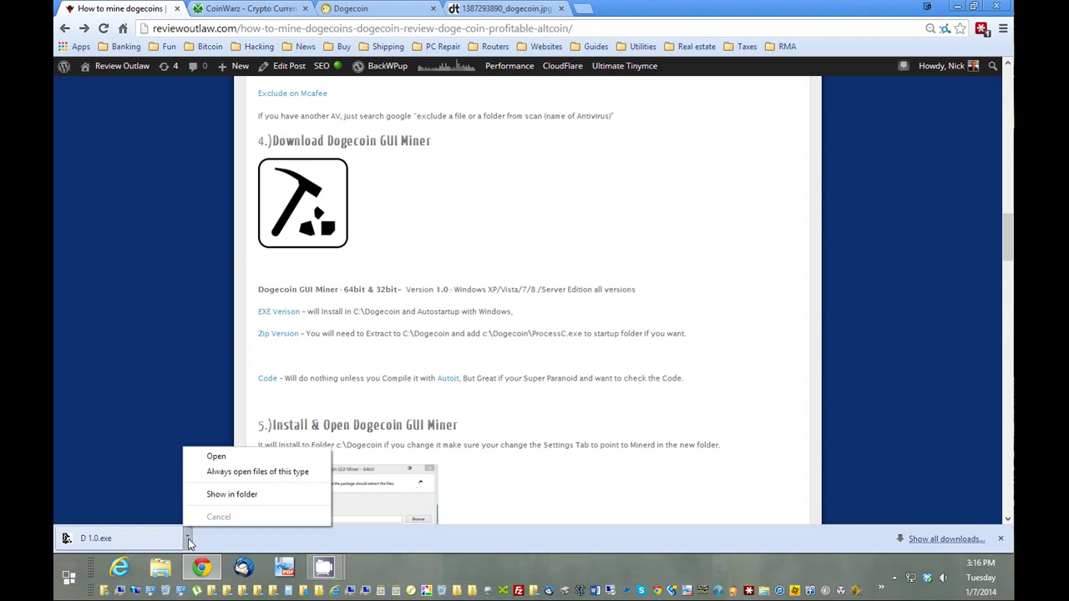
left_click(258, 458)
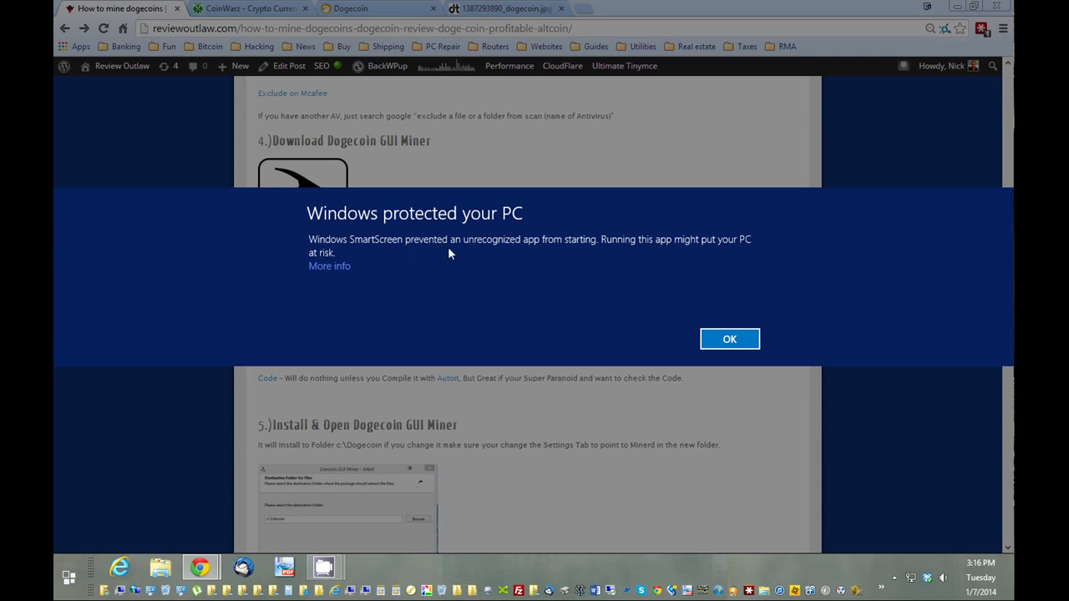
left_click(322, 267)
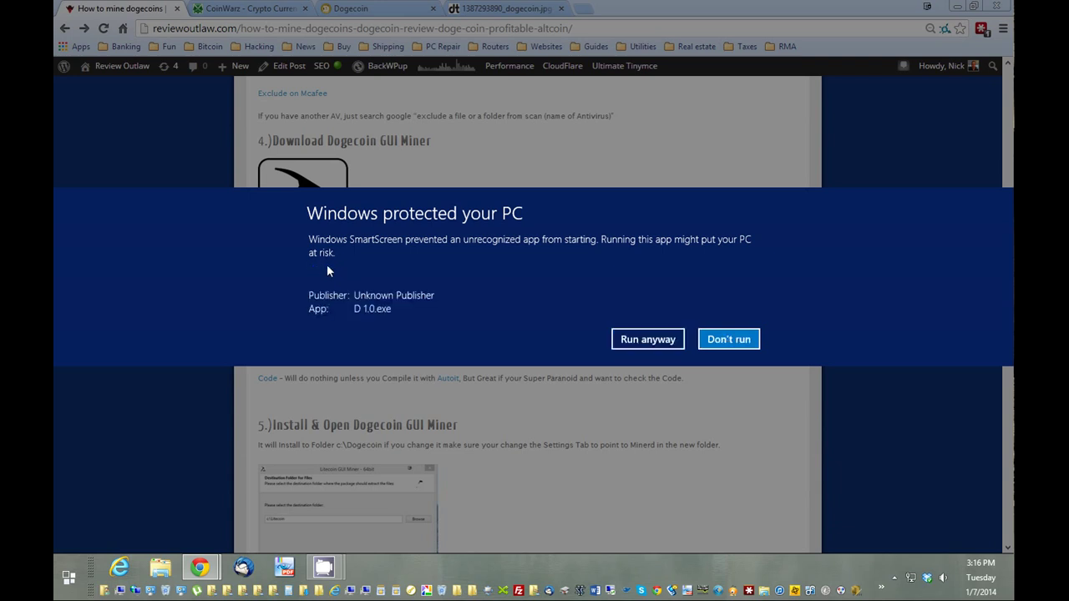
left_click(647, 339)
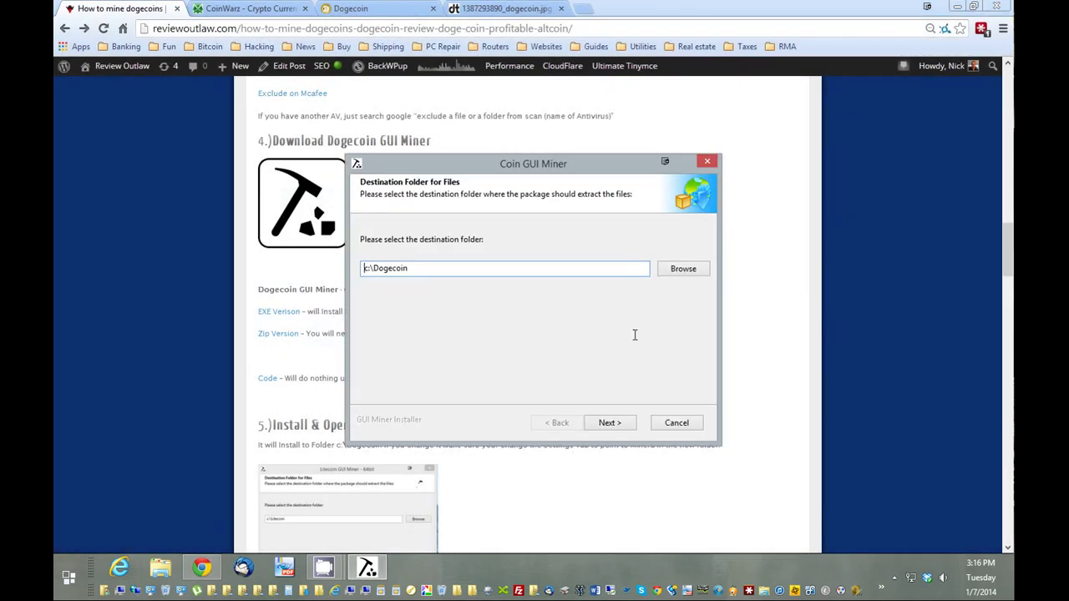
left_click(614, 421)
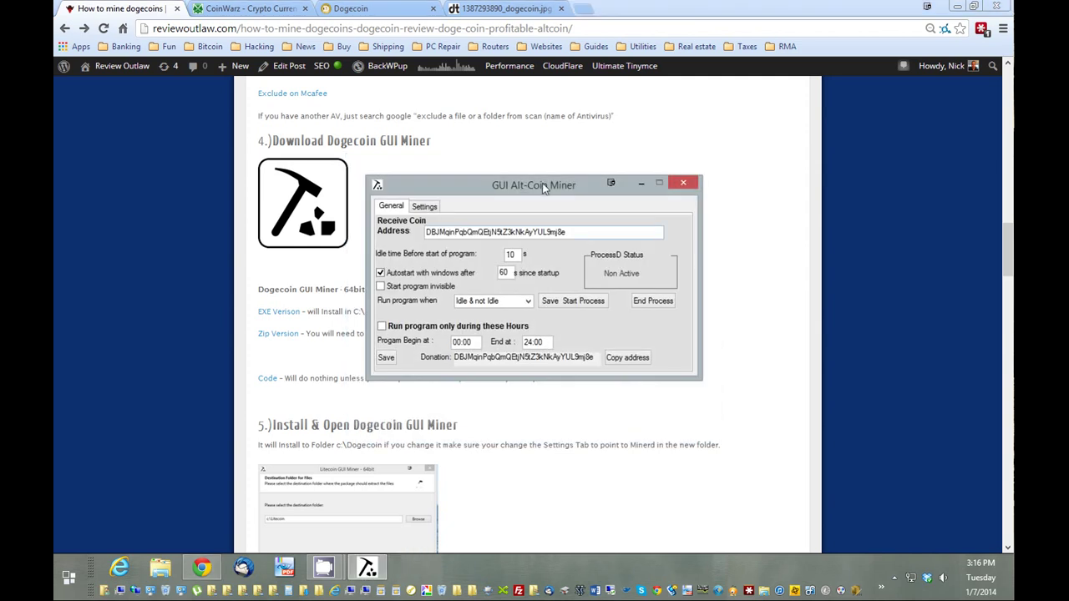
Replace the miner's Receive Coin Address with the copied wallet address, moving the miner window clear of the article.
left_click_drag(543, 185, 780, 84)
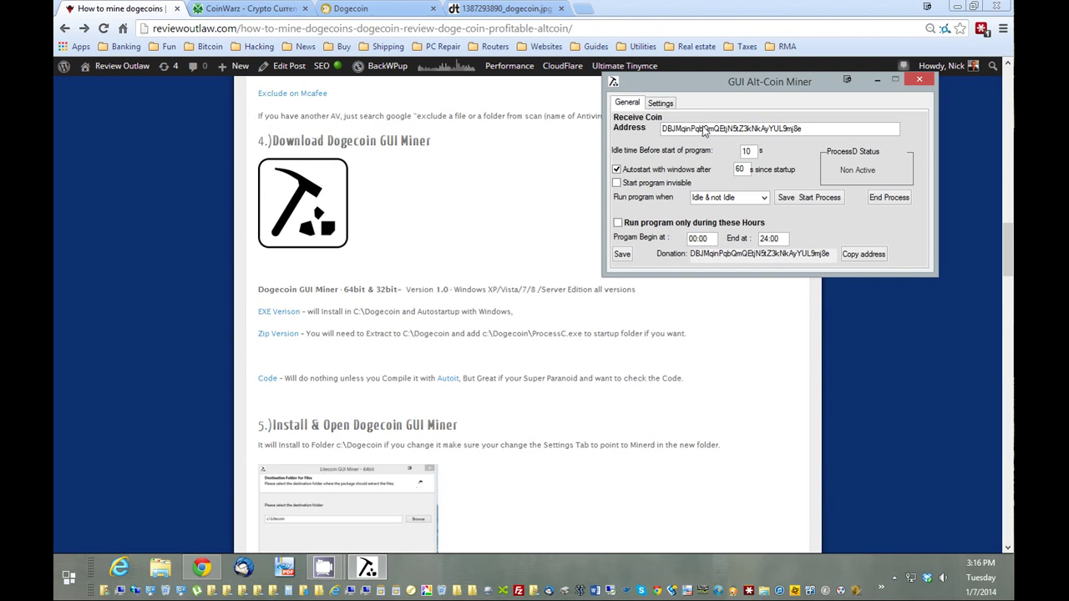
left_click_drag(827, 134, 626, 118)
key("ctrl+c")
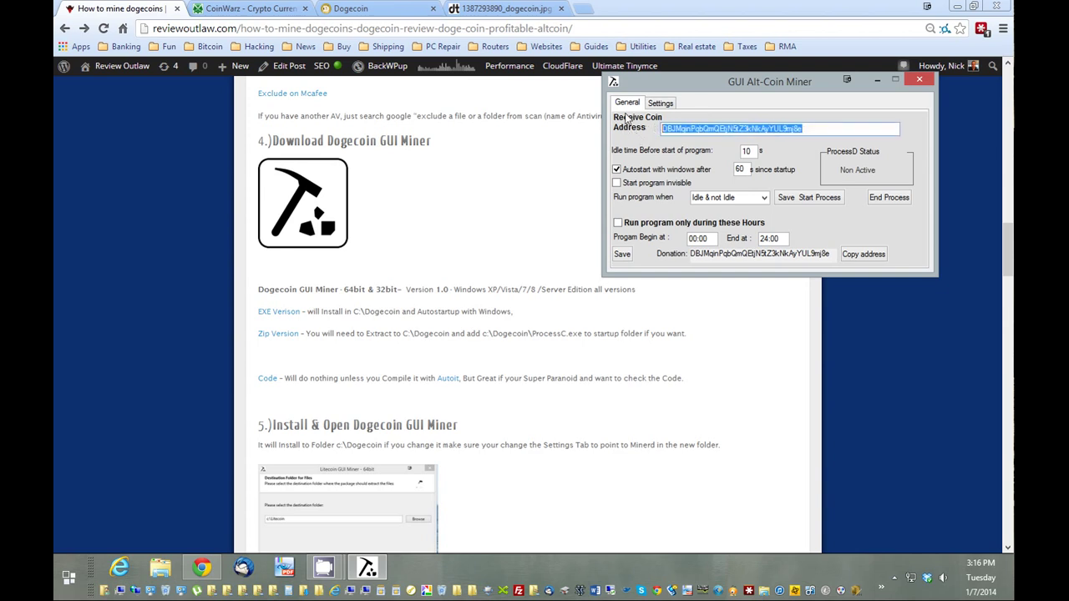
right_click(720, 131)
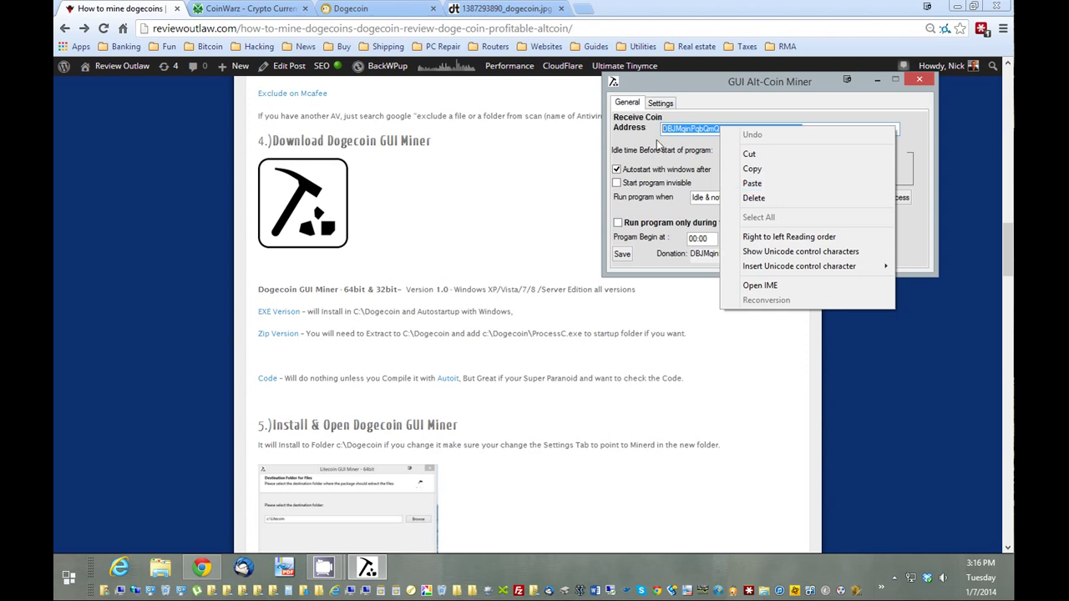
left_click(781, 187)
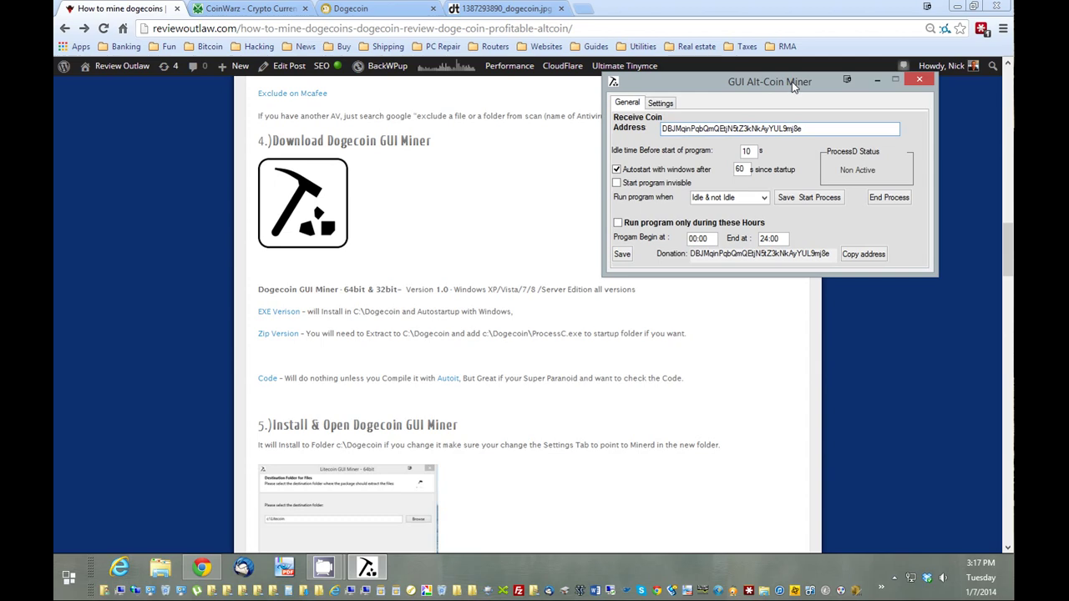
Go to the article's Test Dogecoin Miner section, then save the miner's settings and start the mining process.
left_click_drag(786, 80, 788, 97)
left_click_drag(1006, 247, 1008, 307)
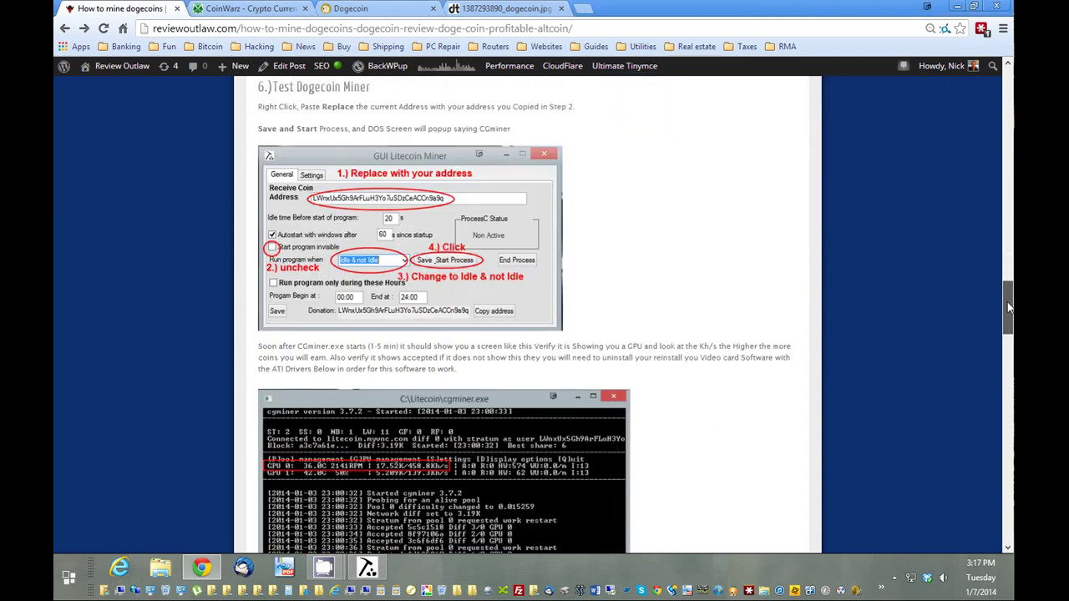
left_click(366, 568)
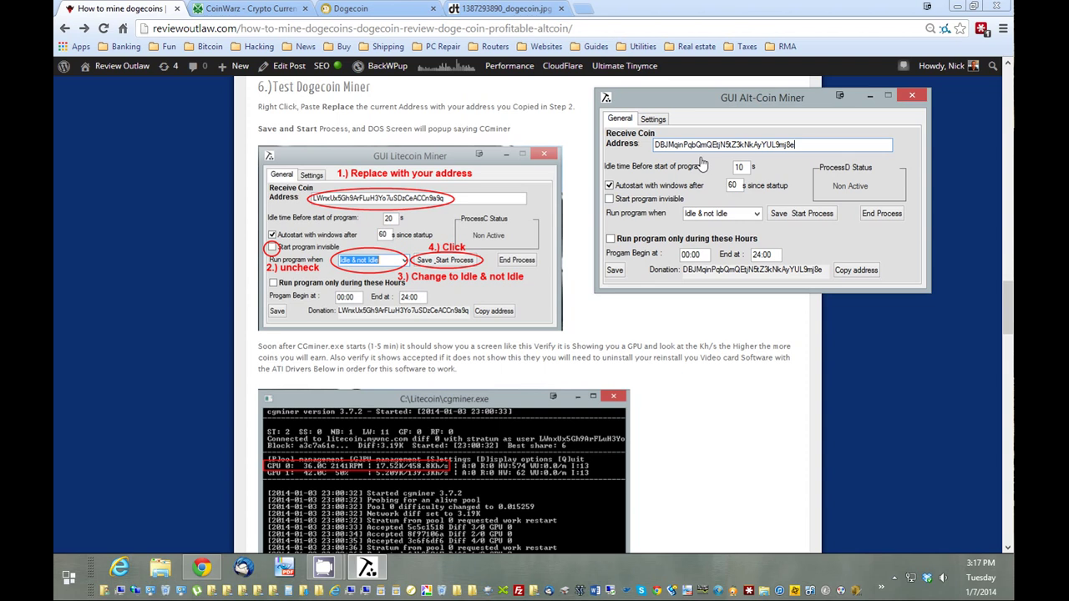
left_click(805, 214)
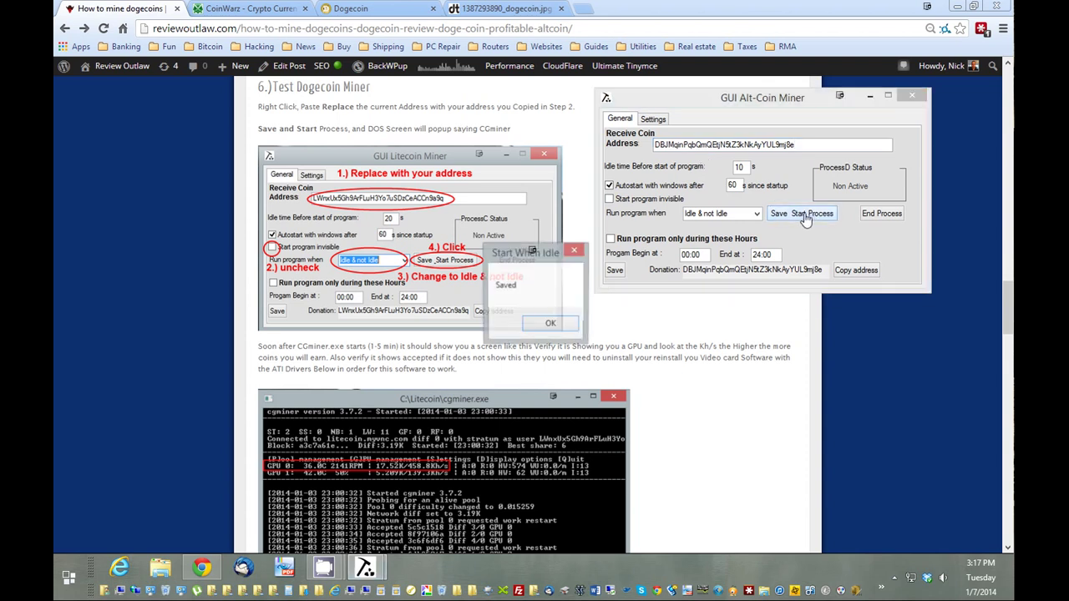
left_click(557, 331)
left_click(614, 271)
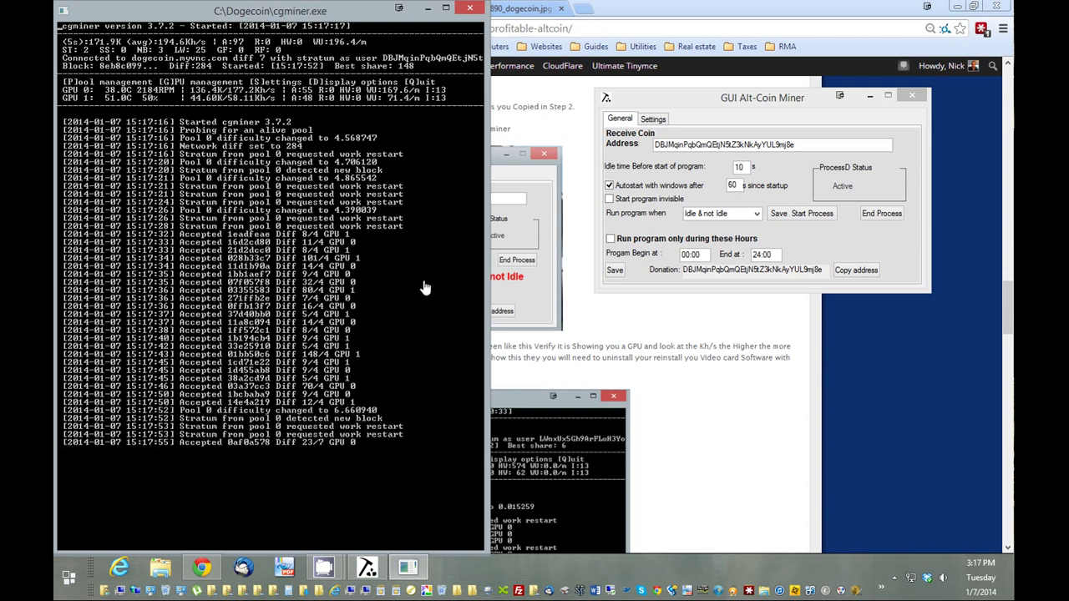
End the running cgminer test process from the miner and minimize the miner window.
left_click(880, 215)
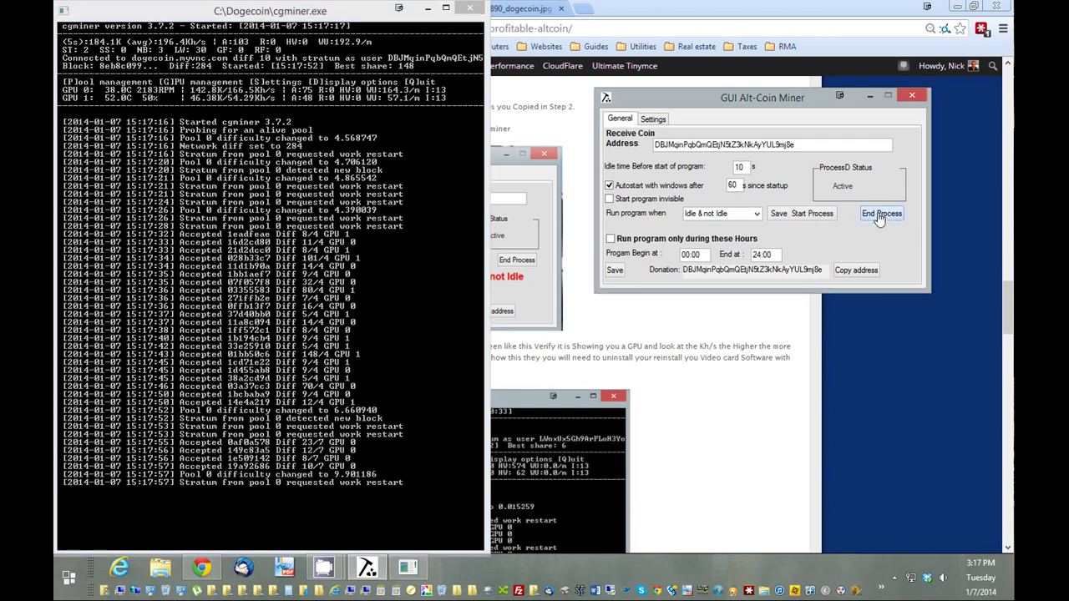
left_click(881, 215)
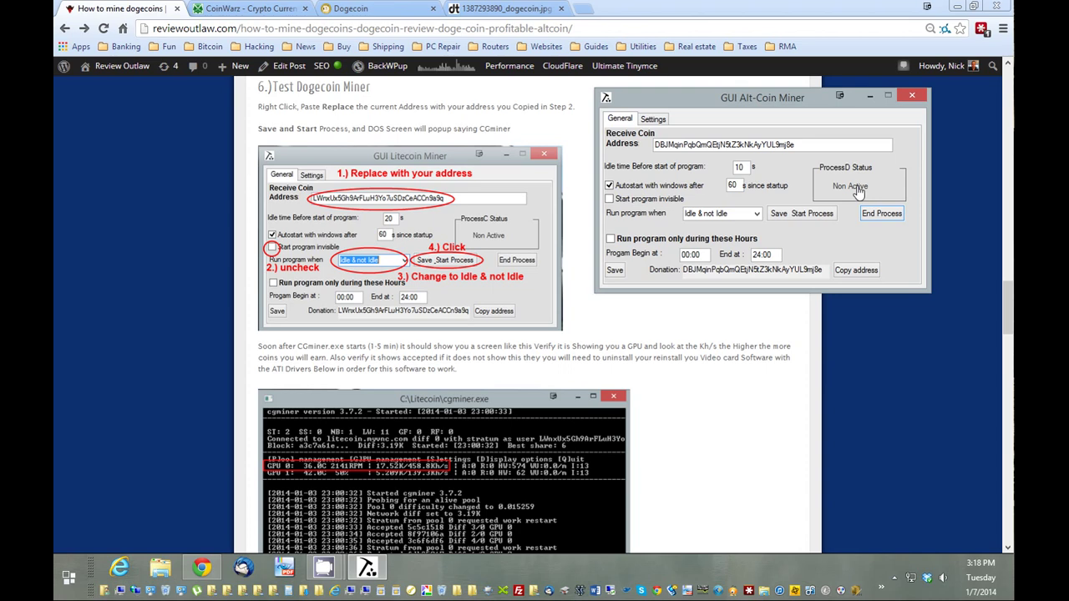
left_click(871, 99)
Following the article's seventh instruction, set the miner to start invisible and run when Pc Idle, save and start the process, and close the miner.
scroll(887, 239, "down", 3)
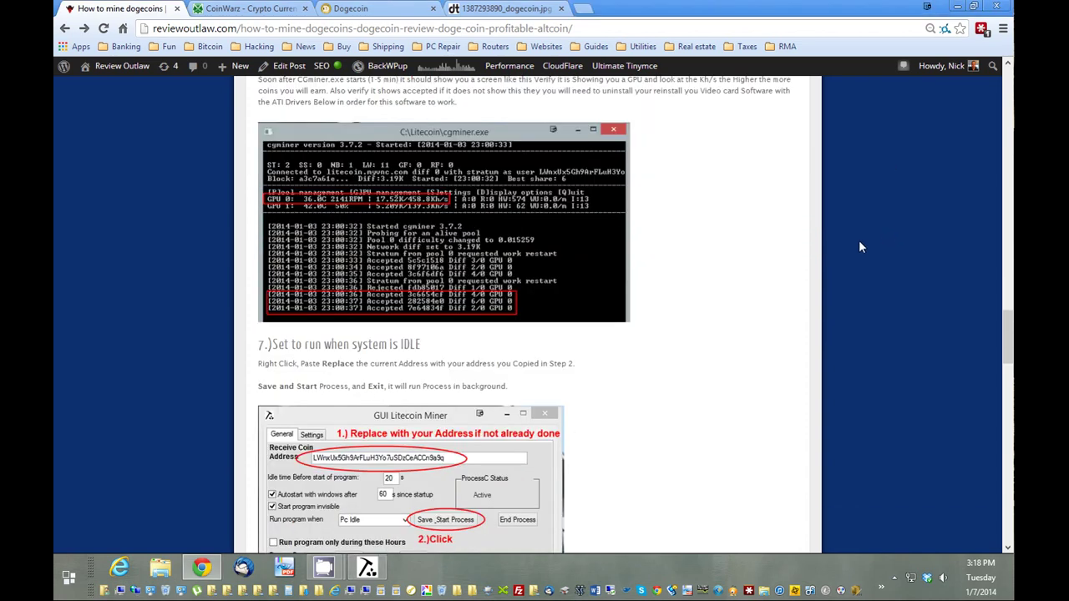
left_click(367, 568)
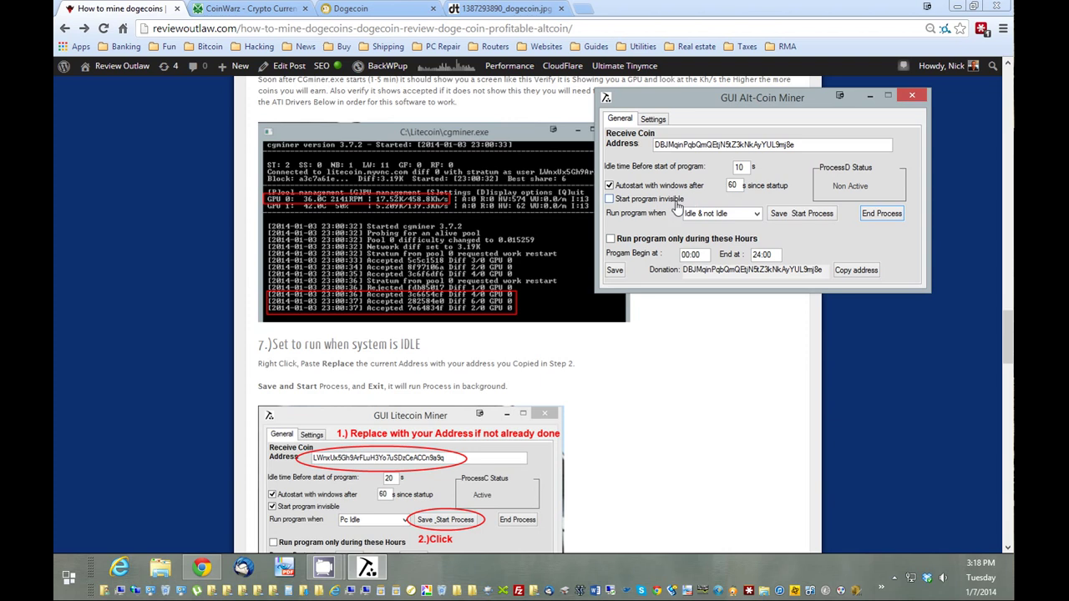
left_click(610, 200)
left_click(756, 214)
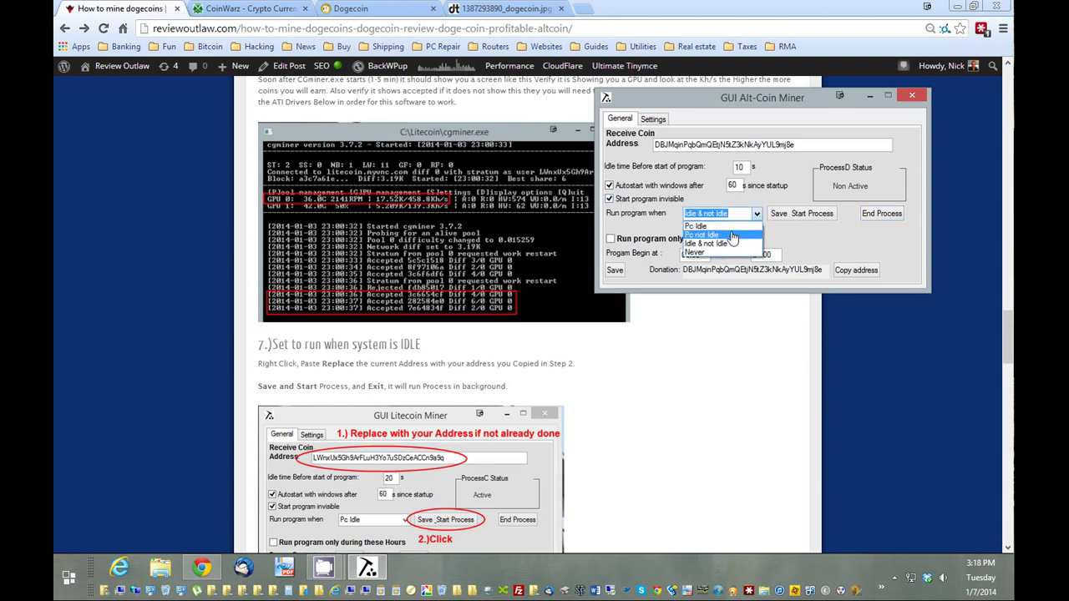
left_click(730, 226)
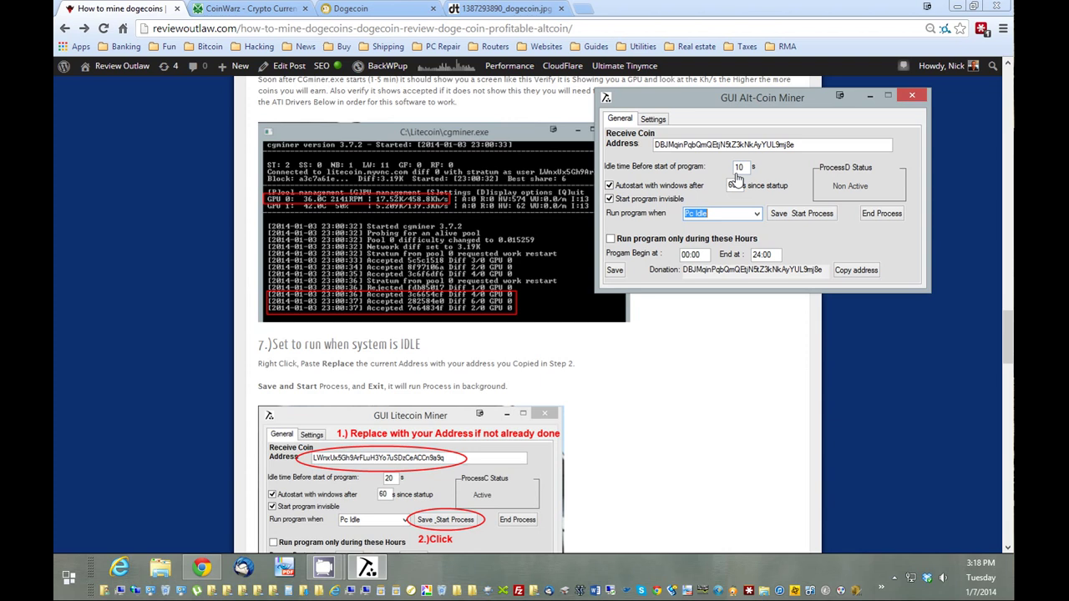
left_click(817, 216)
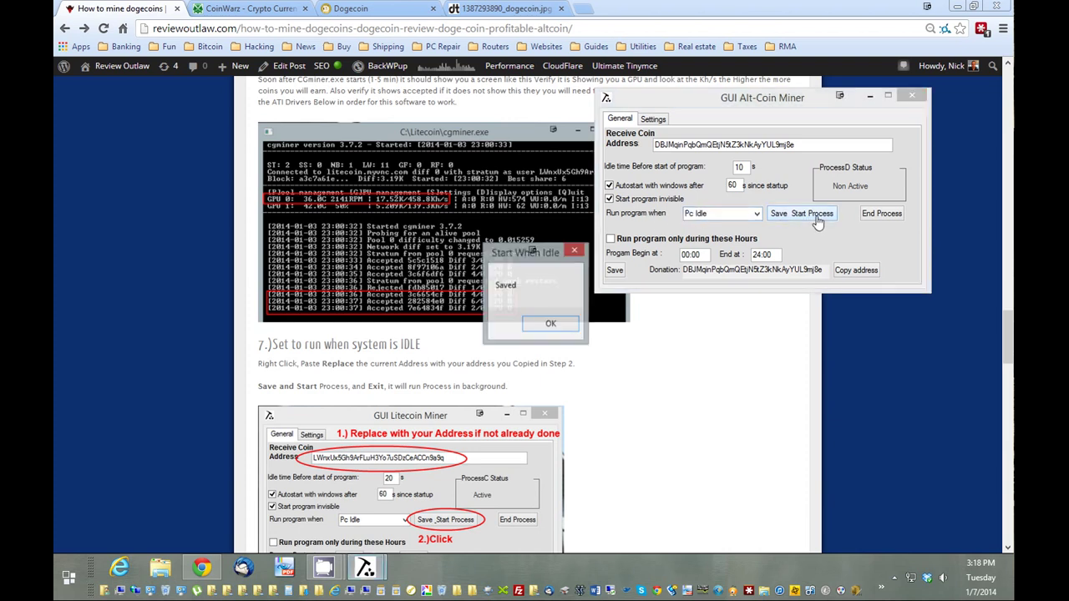
left_click(568, 322)
left_click(911, 97)
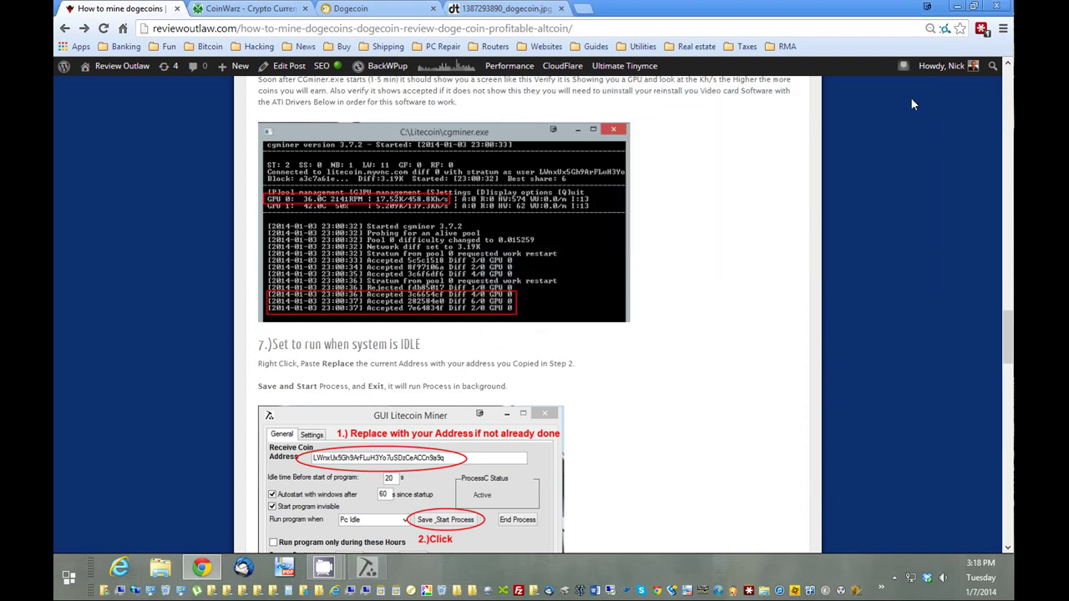
Go to the article's Get Paid section and bring up the DogeCoin wallet running in the background.
left_click(894, 578)
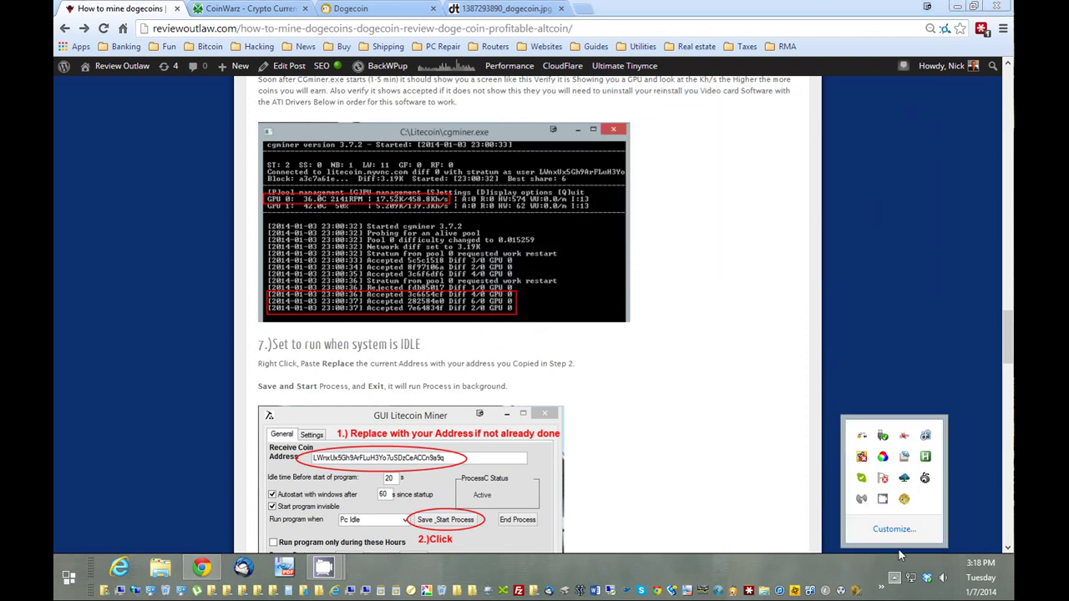
left_click(728, 482)
scroll(725, 453, "down", 2)
scroll(731, 451, "down", 2)
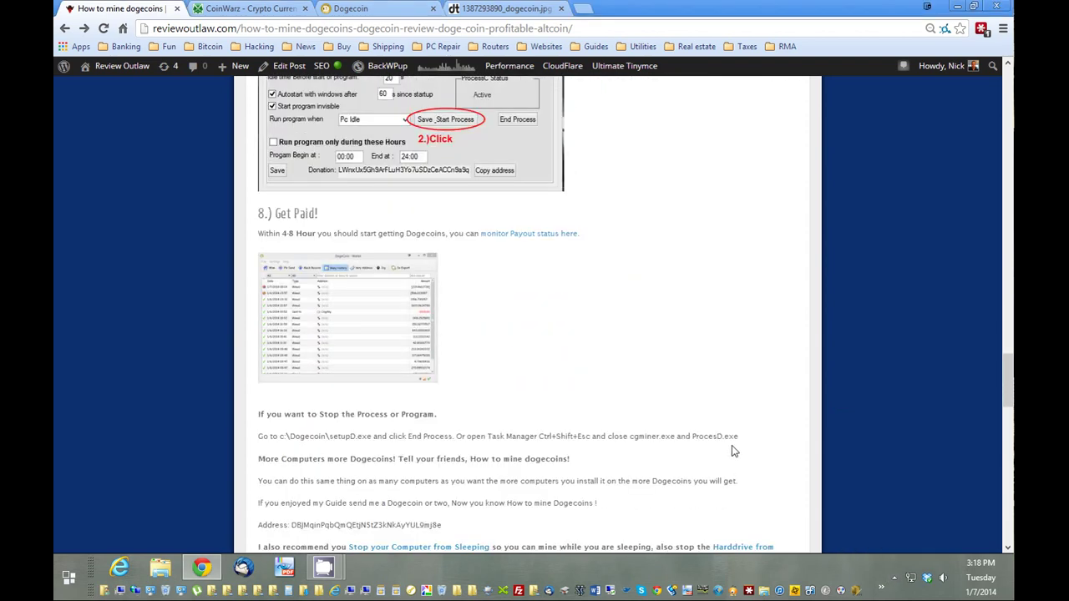
left_click(894, 578)
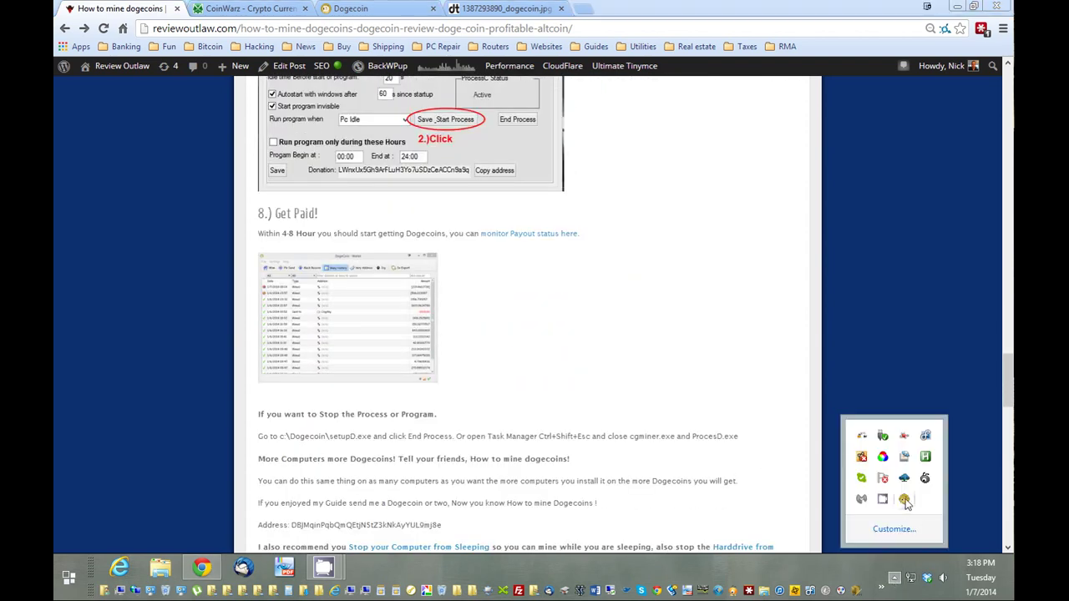
left_click(905, 500)
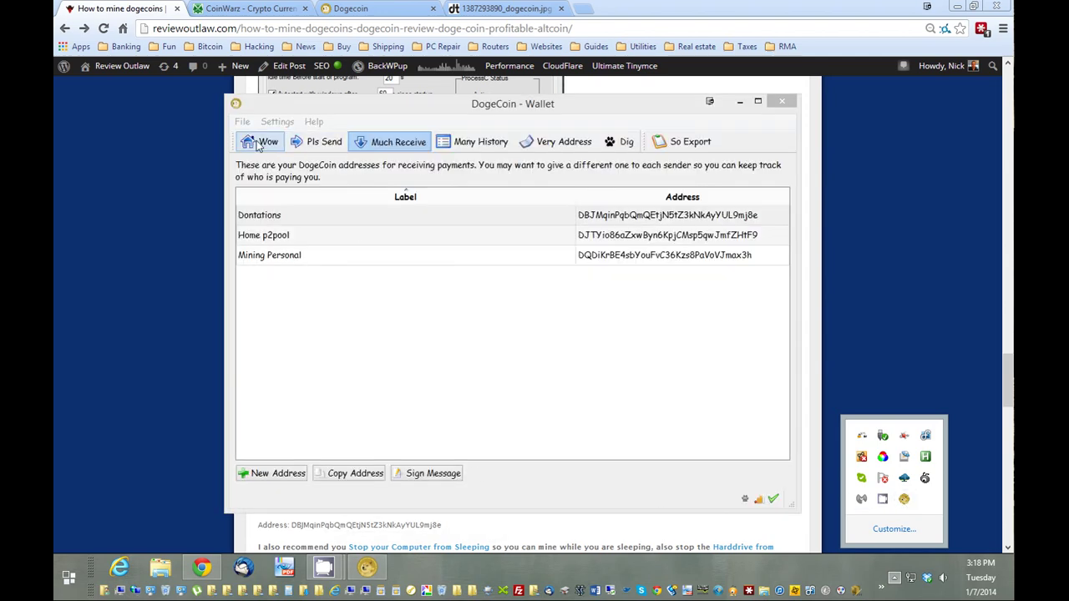
Review the wallet's transaction history and balance overview, and minimize the wallet.
left_click(260, 142)
left_click(470, 146)
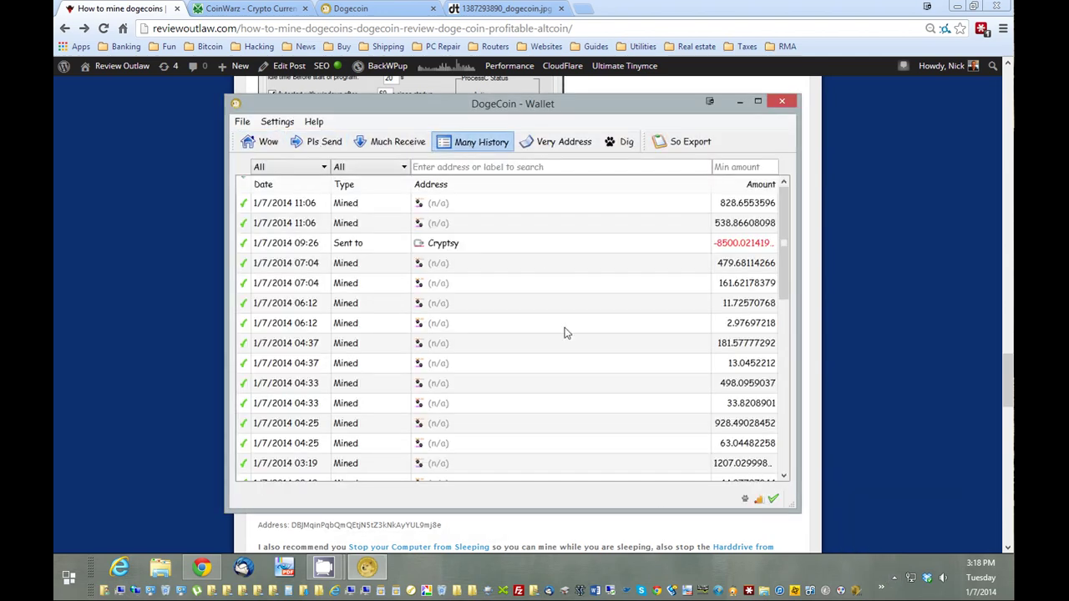
scroll(568, 331, "down", 6)
scroll(573, 333, "up", 8)
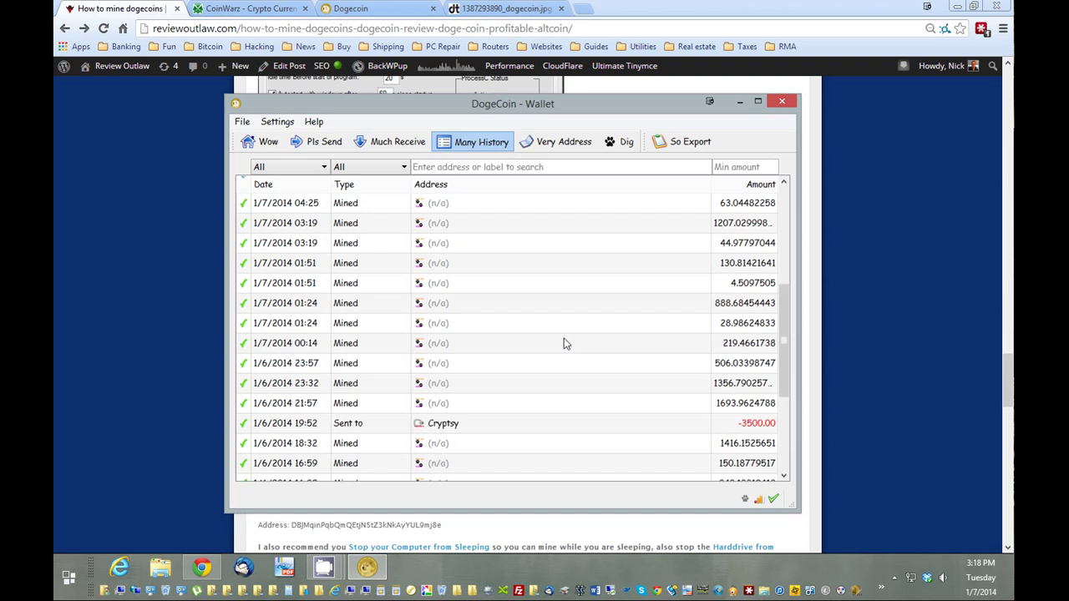
left_click(264, 142)
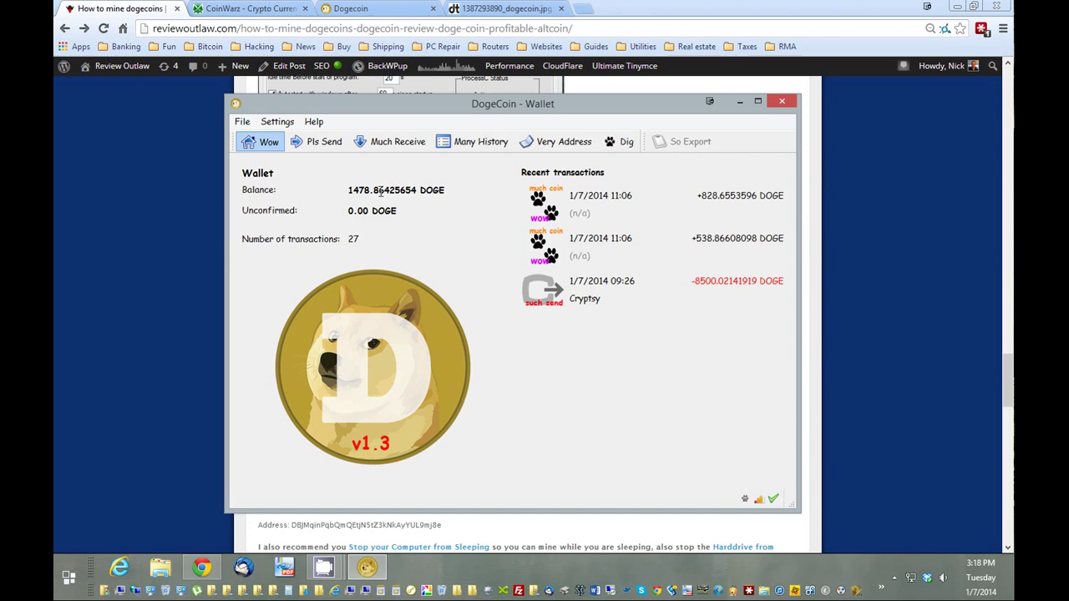
left_click(739, 101)
Open the Coin Mill Converter in a new tab from the article's Other Great Sites to Checkout list.
scroll(754, 287, "down", 6)
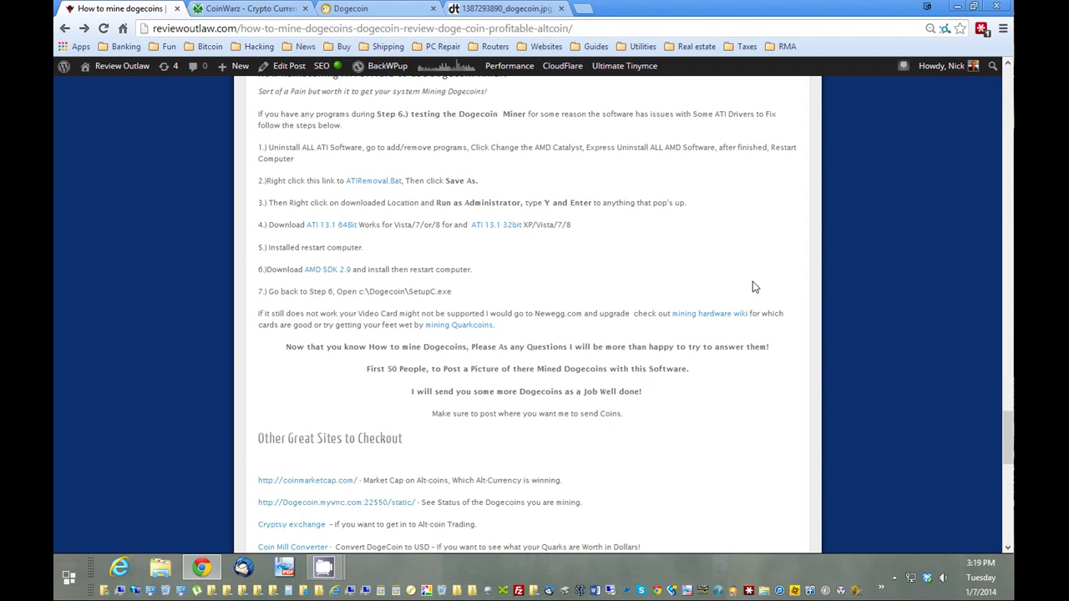
scroll(754, 287, "down", 1)
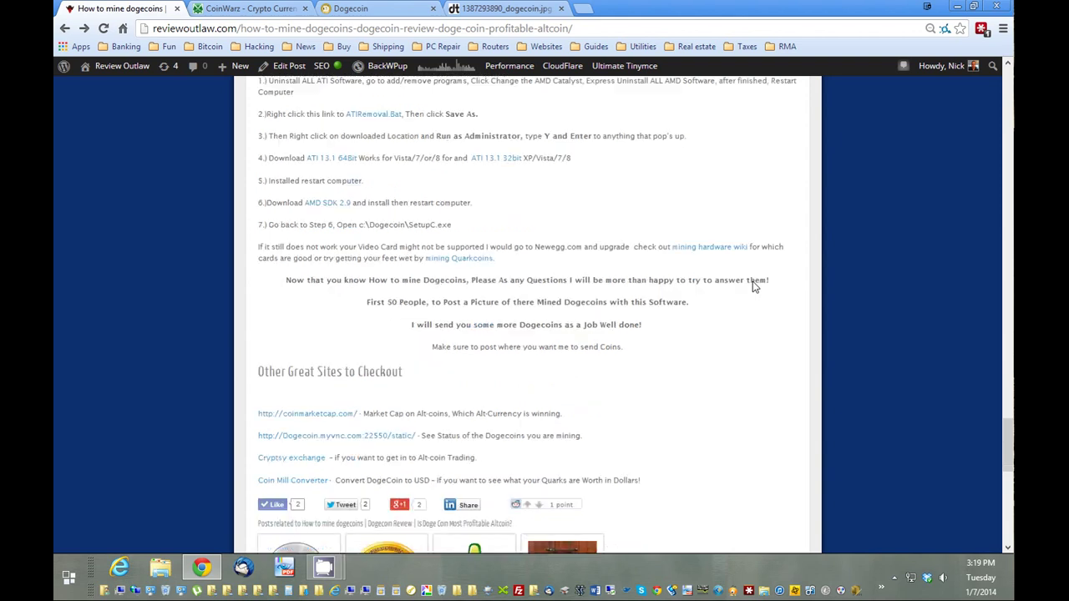
middle_click(293, 488)
left_click(528, 10)
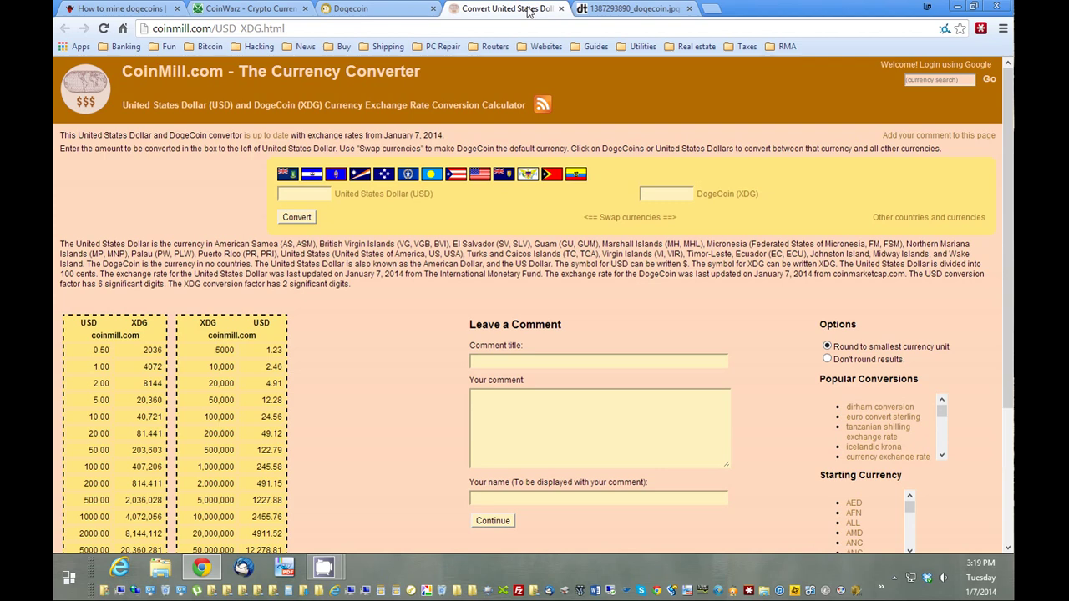
Swap the converter's currencies, convert 1500 DogeCoin to United States Dollars, and return to the mining article.
left_click(630, 218)
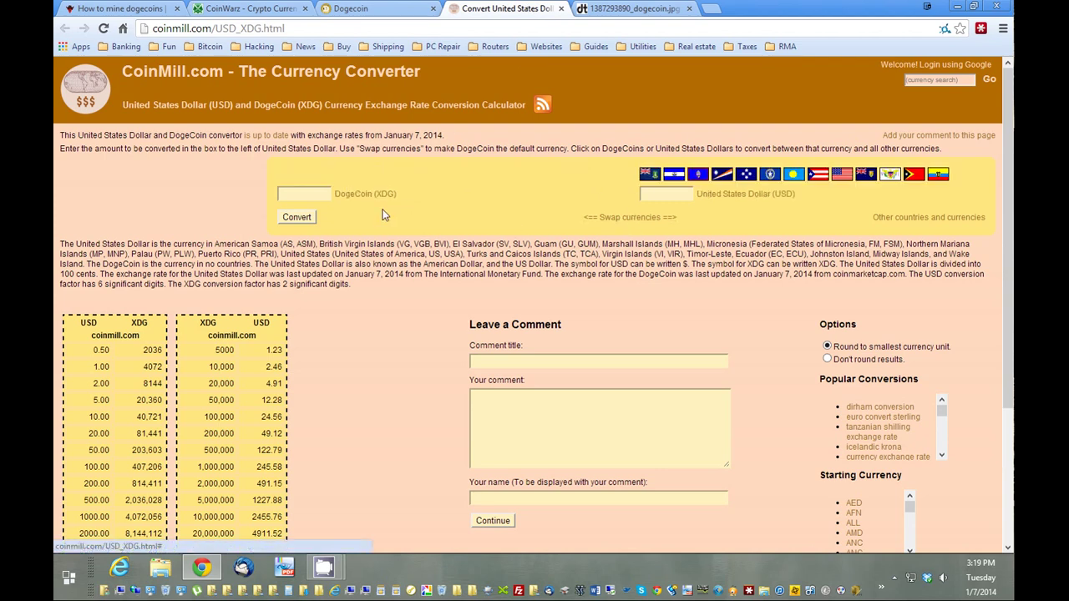
scroll(322, 195, "down", 1)
left_click(313, 129)
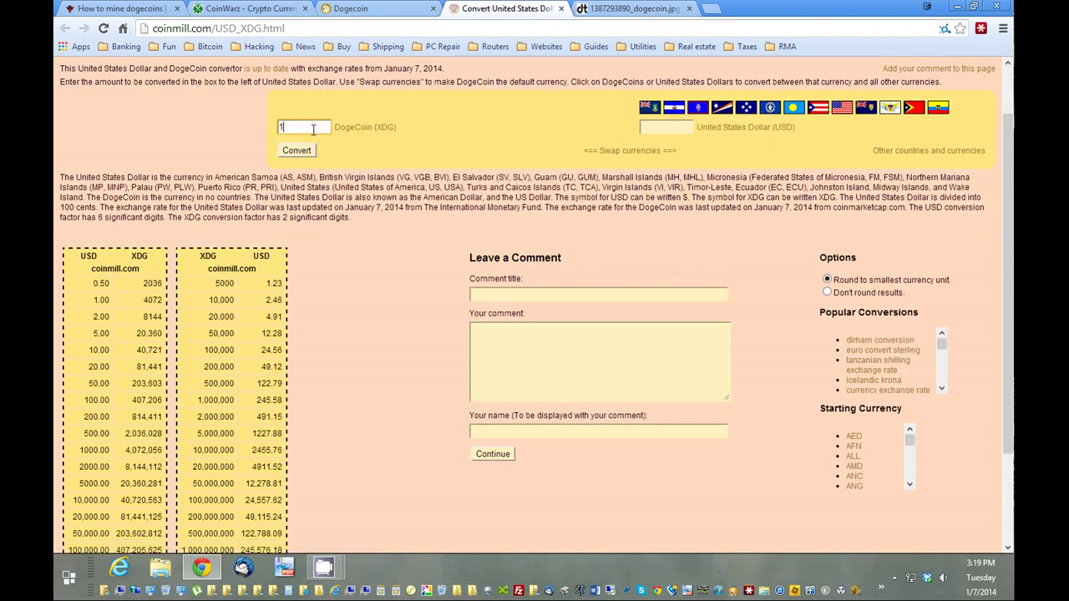
type("1500")
left_click(297, 150)
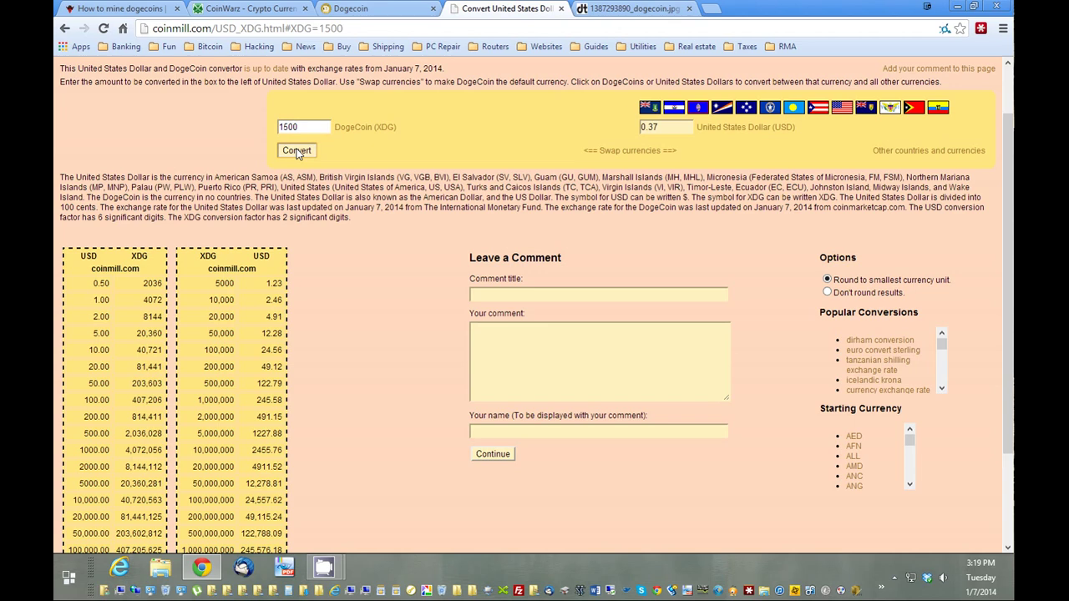
left_click(117, 9)
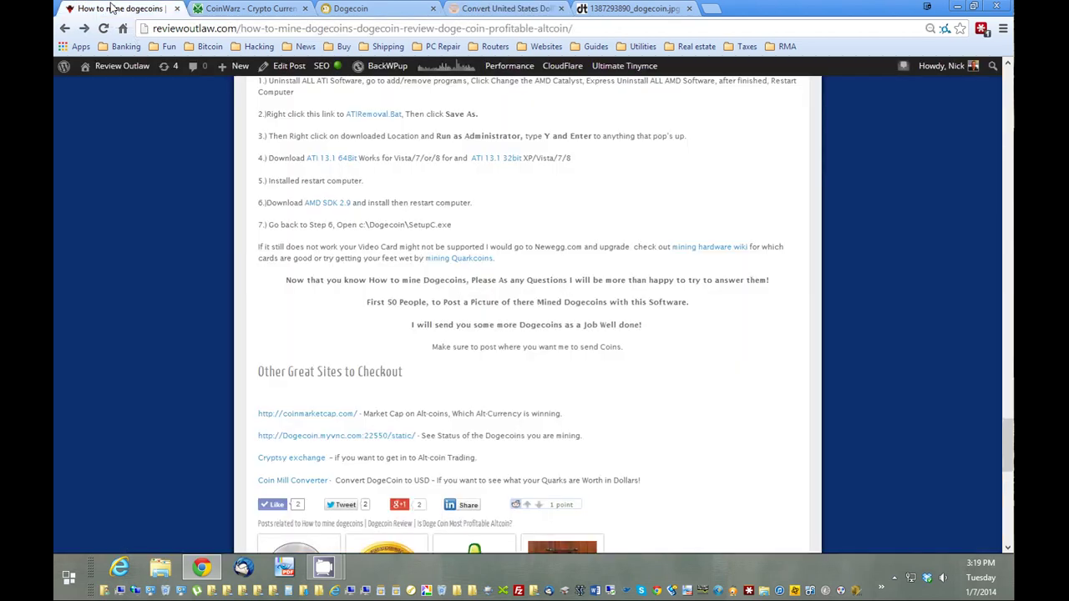
Open the Dogecoin pool status site from the article's Other Great Sites to Checkout list and review its daily graph and pool statistics.
left_click(324, 445)
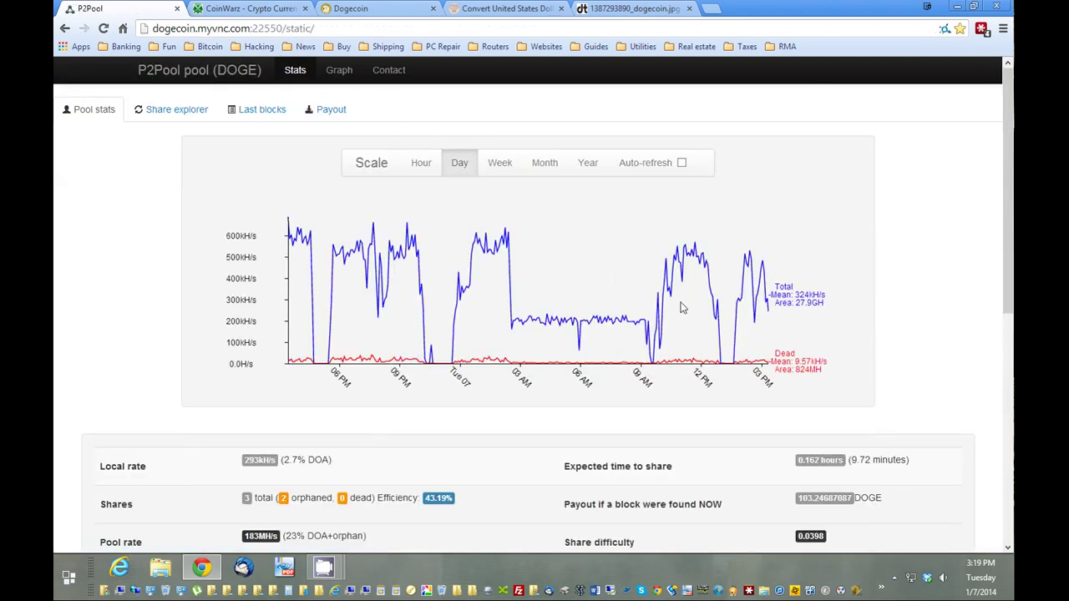
scroll(740, 437, "down", 2)
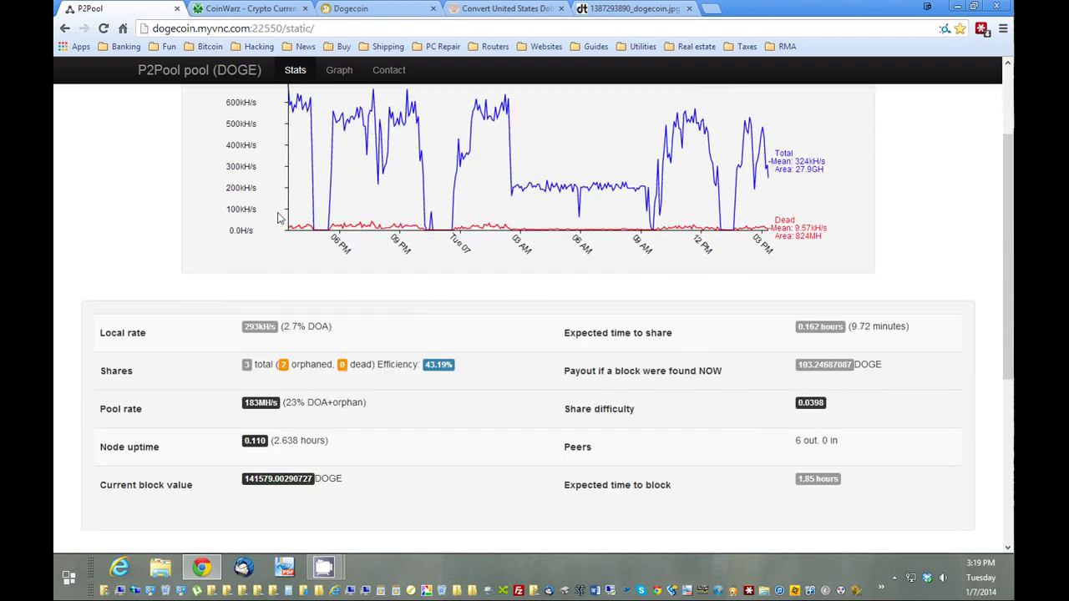
scroll(738, 469, "down", 2)
scroll(566, 421, "up", 3)
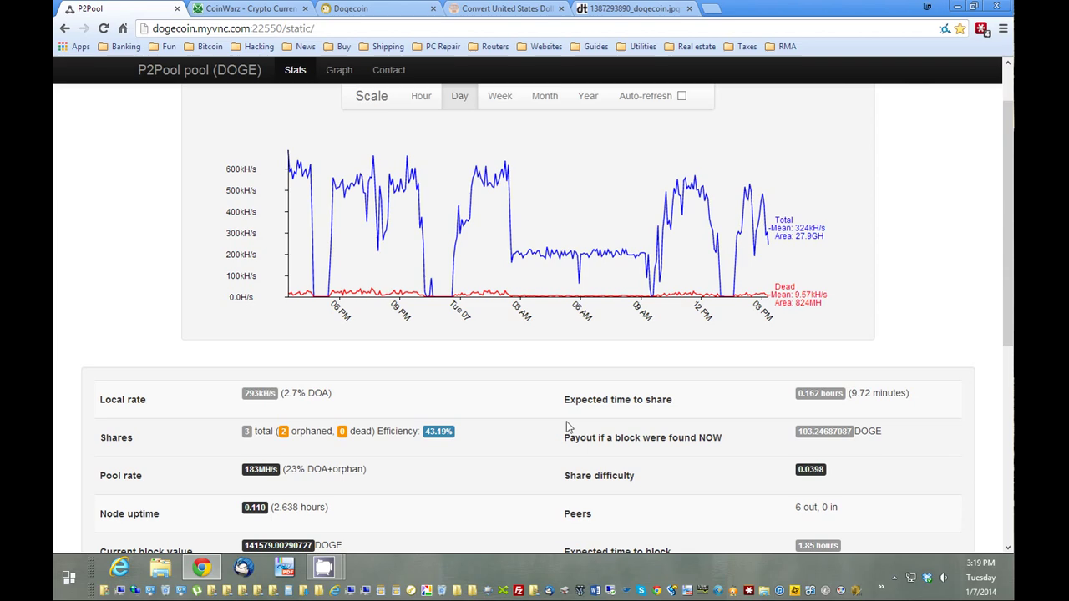
scroll(566, 421, "up", 1)
Review the pool's payout list of addresses and DOGE amounts, and return to the mining article.
left_click(342, 110)
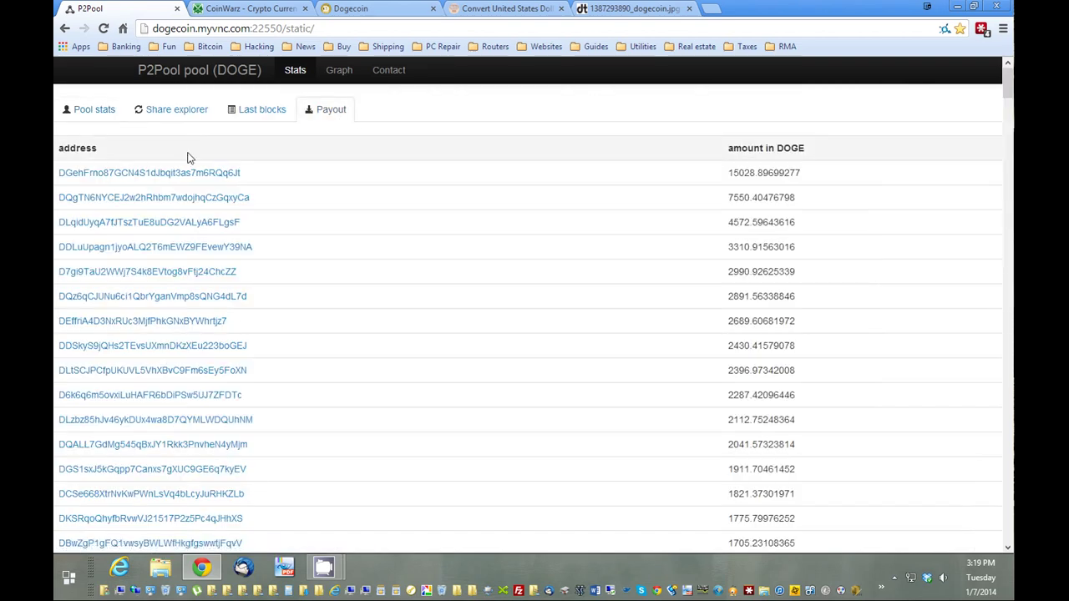
scroll(188, 158, "down", 3)
left_click(64, 28)
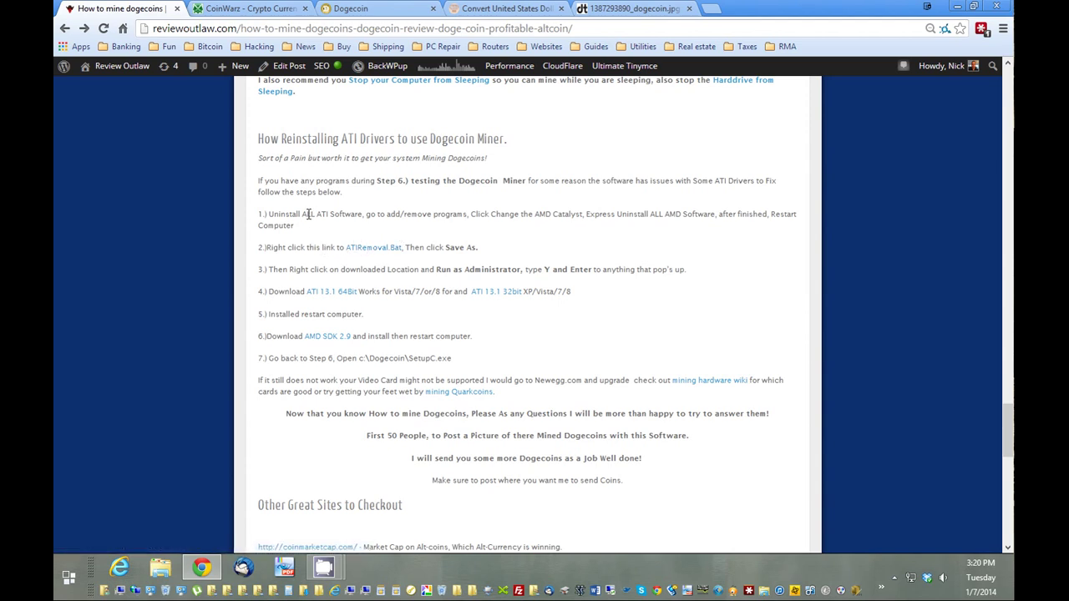
Highlight "ALL ATI Software," in the first driver reinstallation step and read through the ATI driver instructions.
left_click_drag(302, 214, 368, 217)
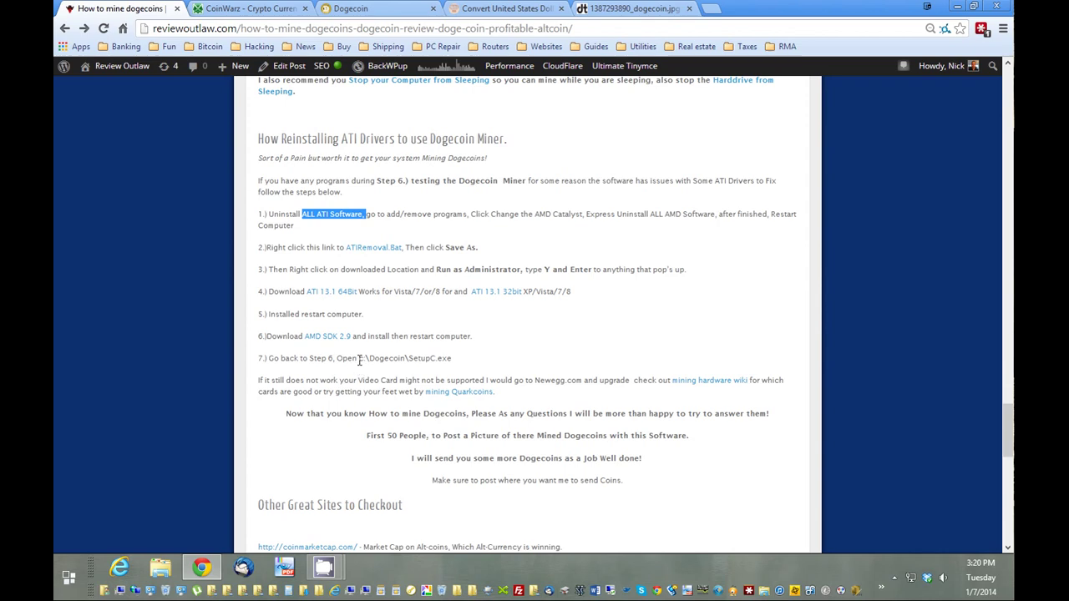
scroll(621, 405, "down", 1)
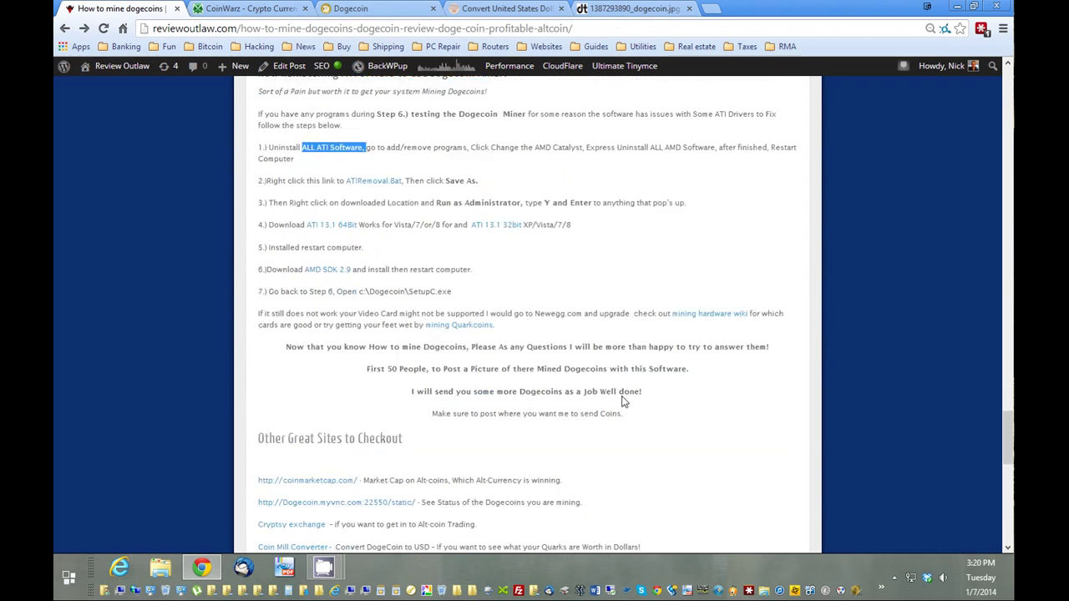
scroll(621, 402, "up", 5)
scroll(620, 402, "down", 6)
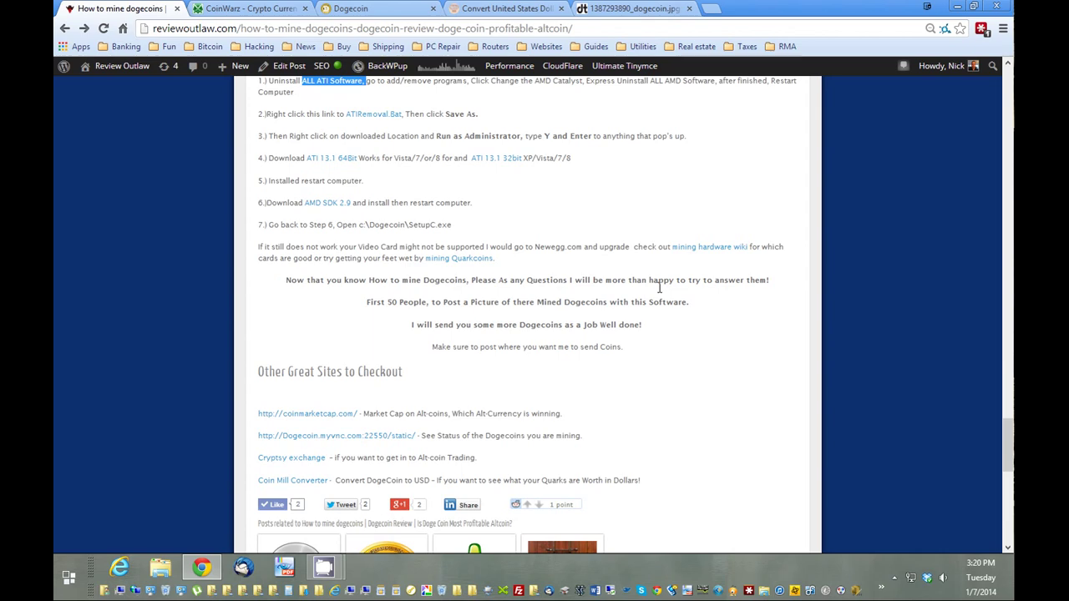
Examine the article's comments section and its offer of Dogecoins for posting a picture of mined coins.
scroll(643, 311, "down", 6)
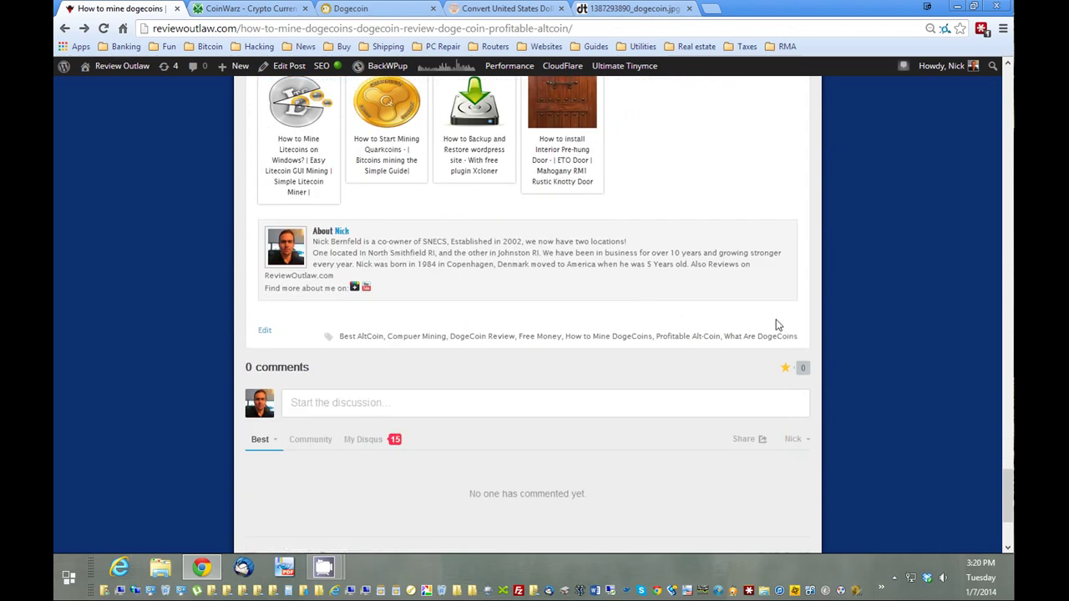
scroll(775, 368, "up", 6)
scroll(751, 367, "up", 2)
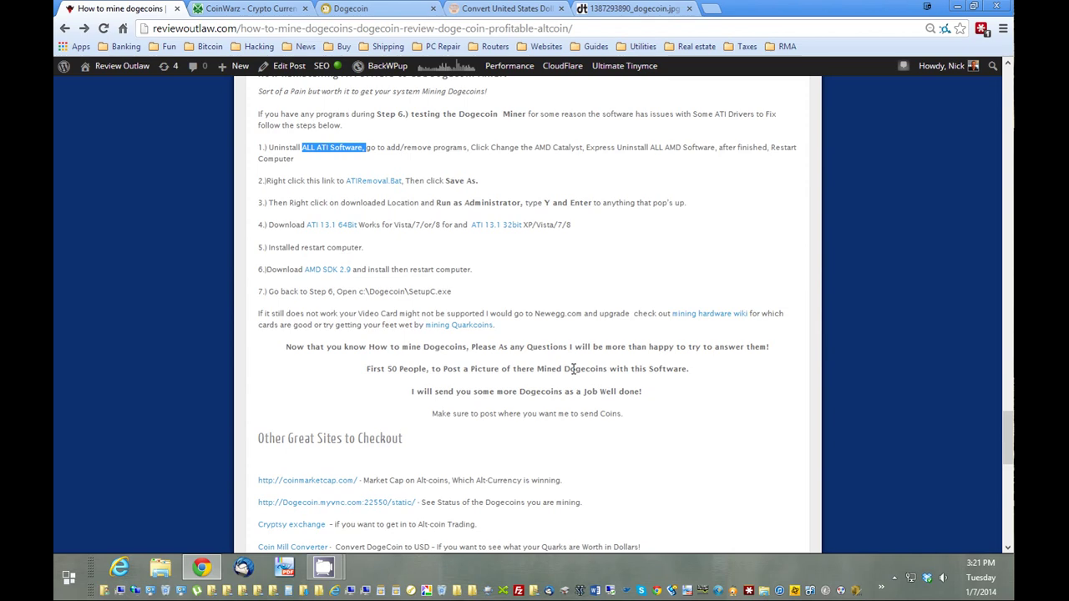
scroll(744, 349, "down", 8)
scroll(740, 351, "down", 2)
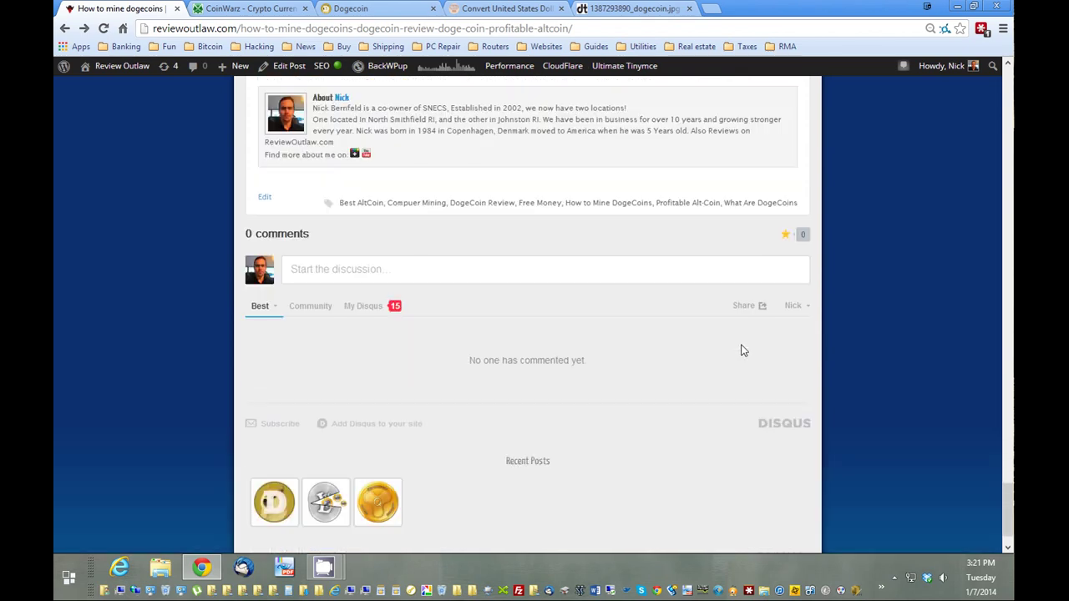
scroll(735, 355, "up", 2)
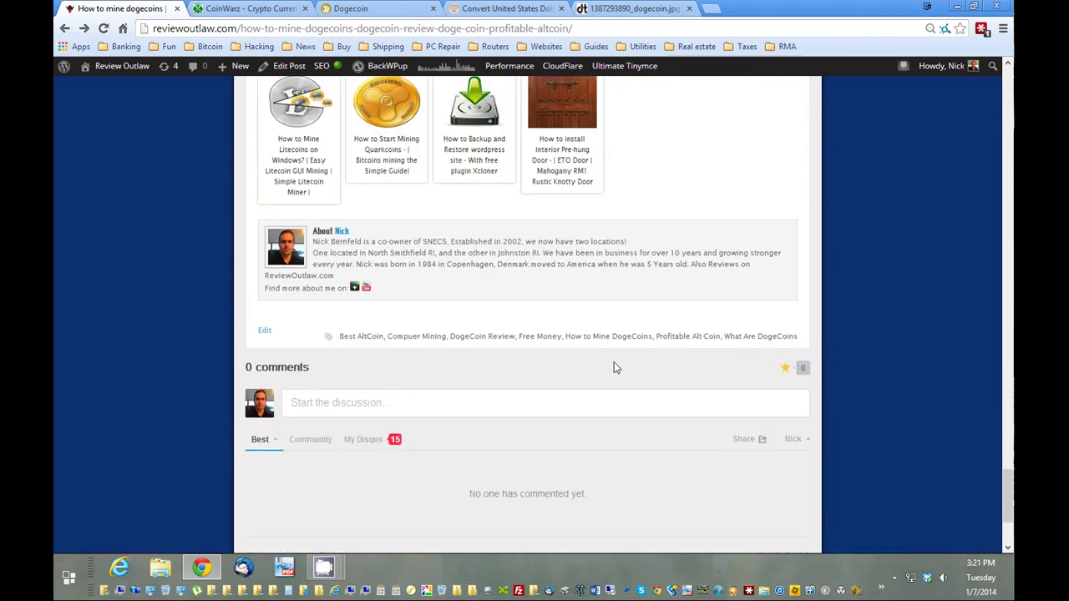
scroll(614, 367, "up", 7)
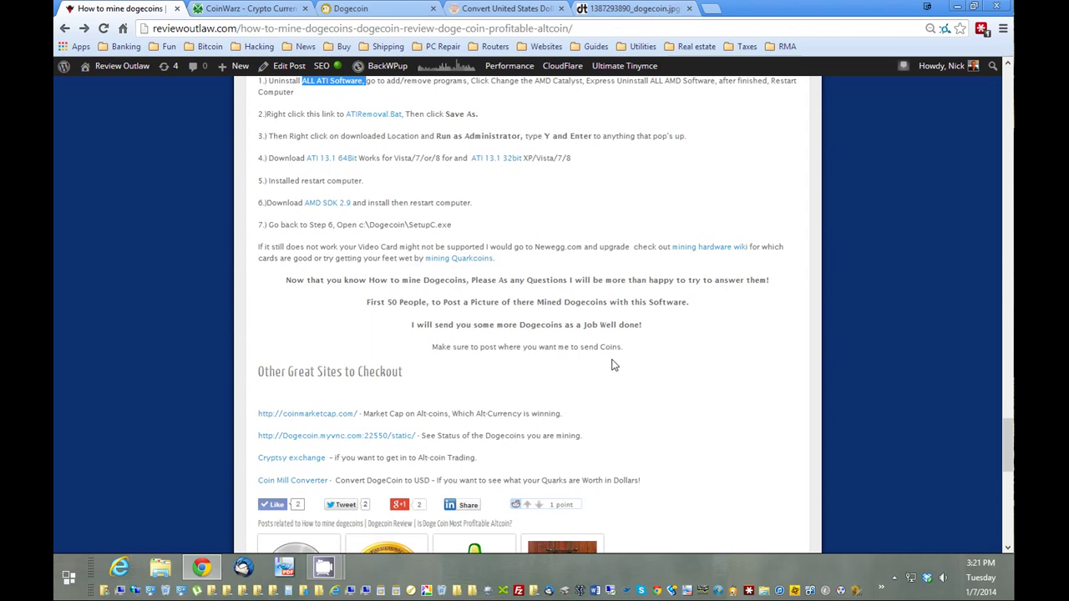
Look back over the guide's payment, idle mining, testing and installation steps up to the article's introduction.
scroll(615, 366, "up", 1)
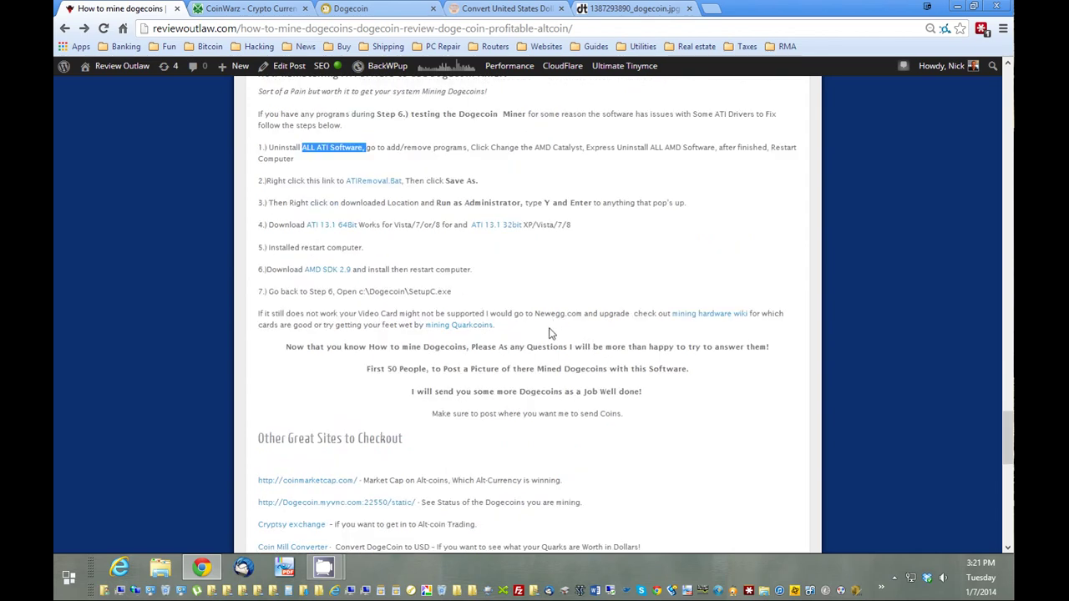
scroll(568, 330, "up", 5)
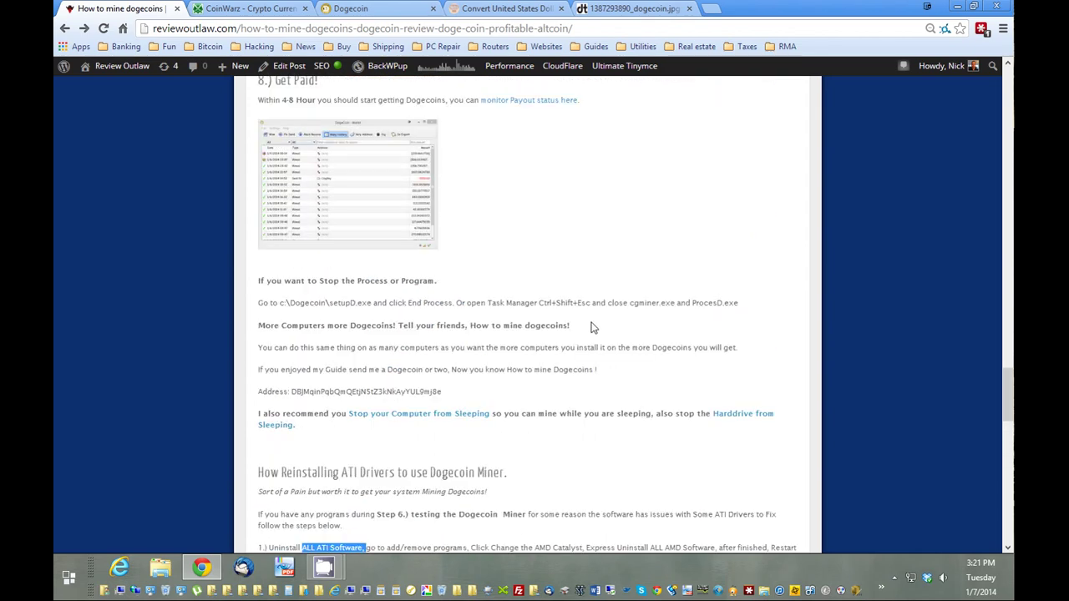
scroll(593, 327, "up", 8)
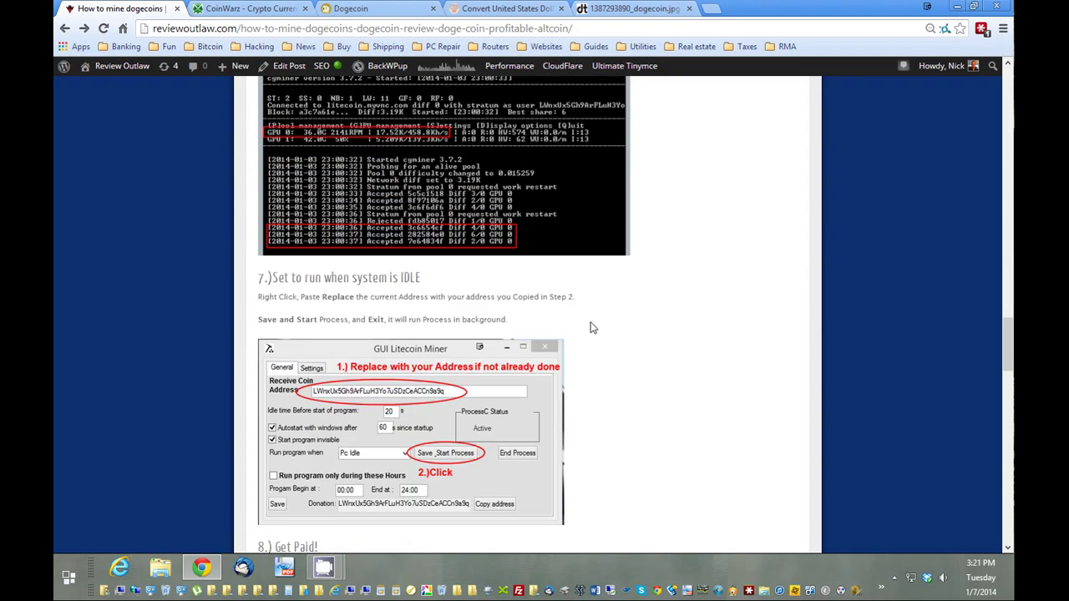
scroll(591, 329, "up", 8)
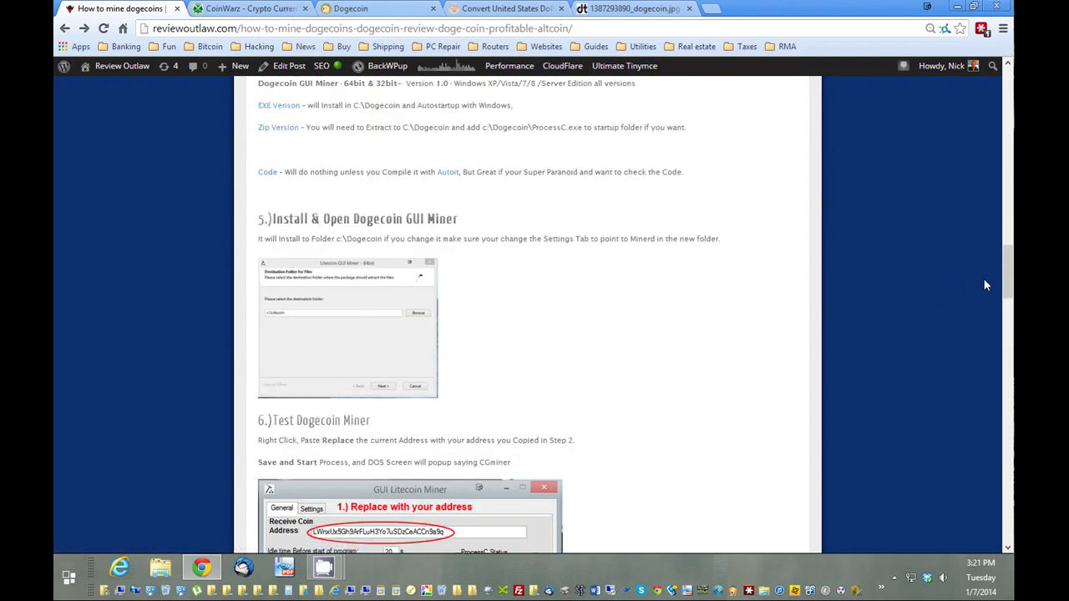
left_click_drag(1005, 254, 1004, 115)
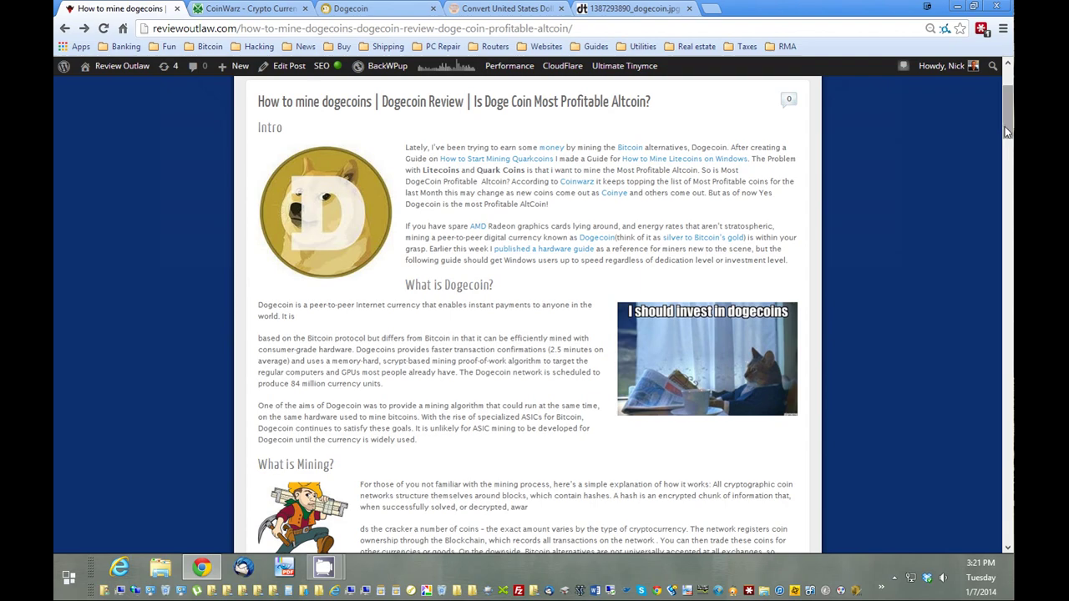
left_click_drag(1007, 131, 1007, 100)
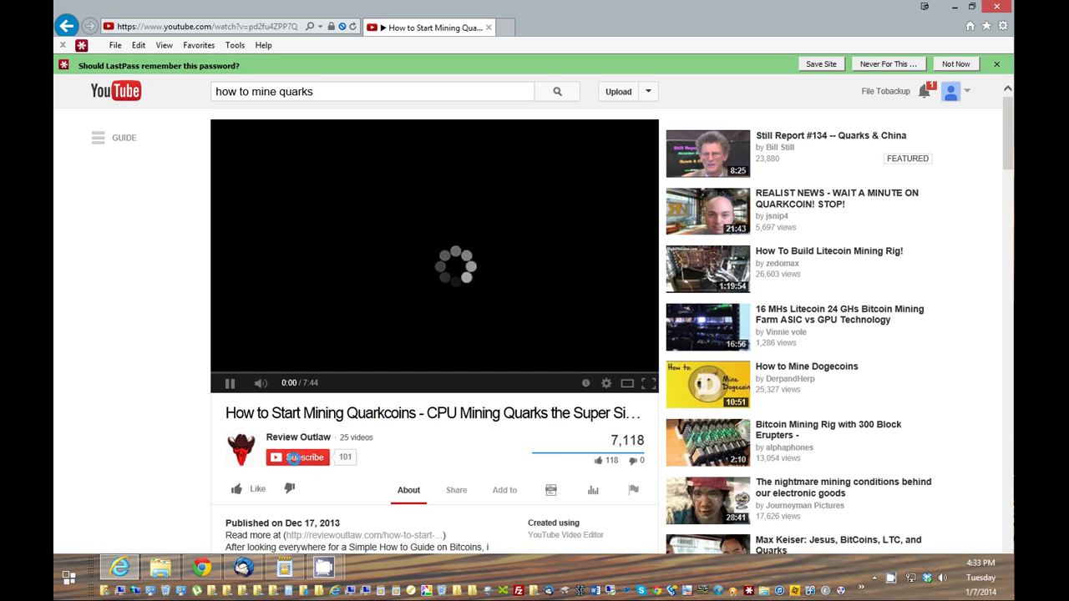
Subscribe to the Review Outlaw channel and like its Quarkcoins mining video, returning to the video's description.
left_click(292, 458)
scroll(443, 455, "down", 1)
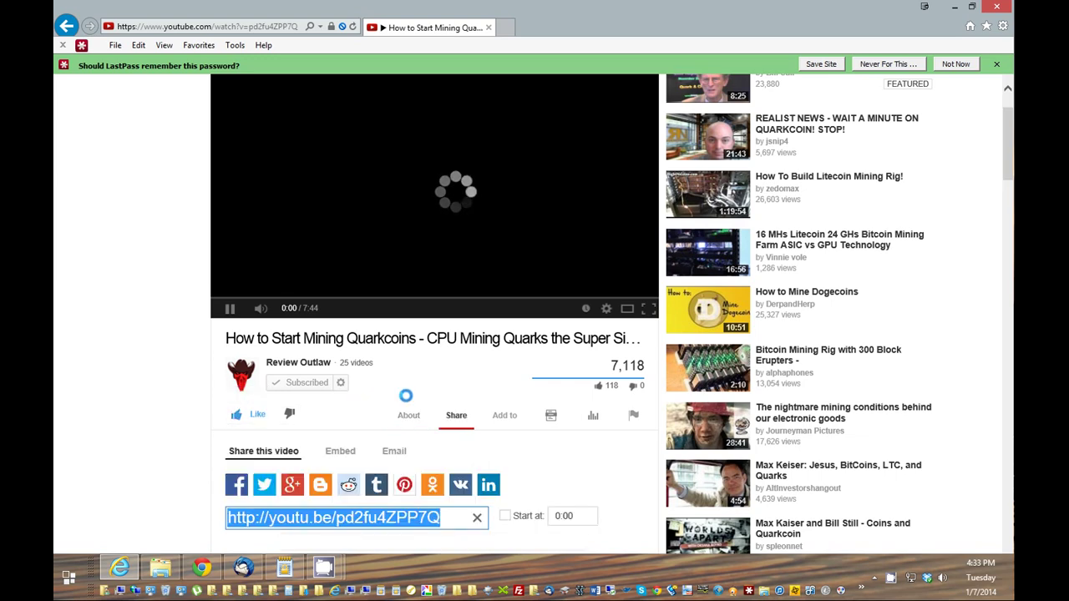
scroll(416, 382, "down", 3)
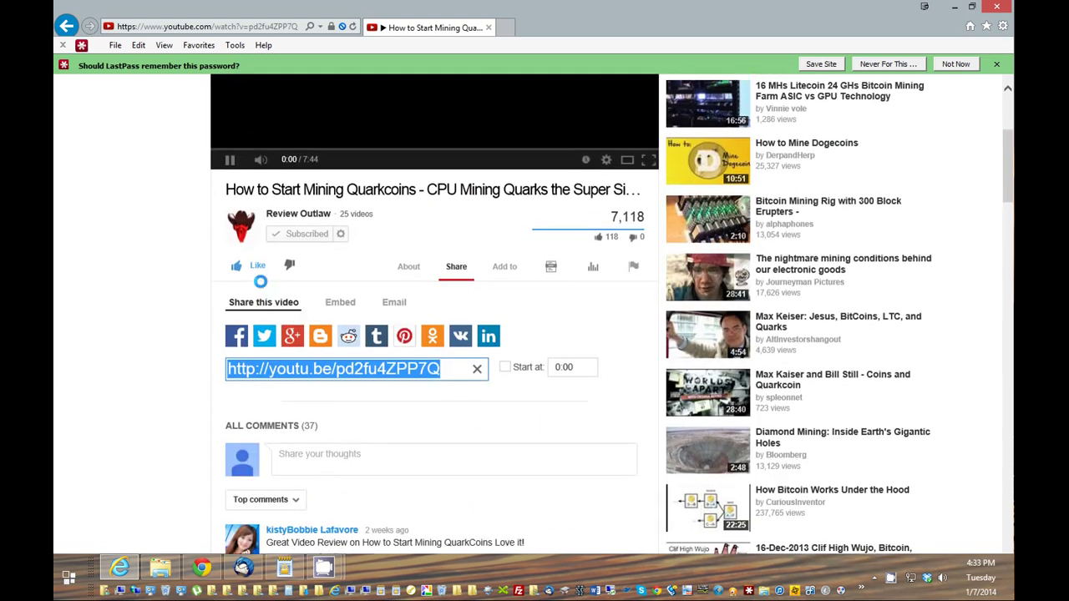
left_click(408, 268)
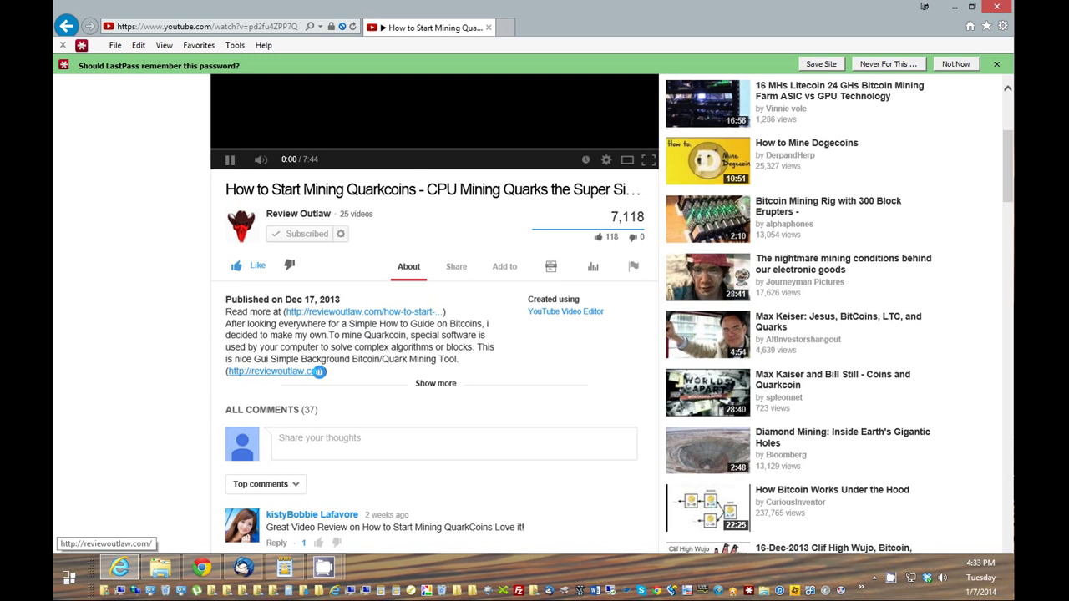